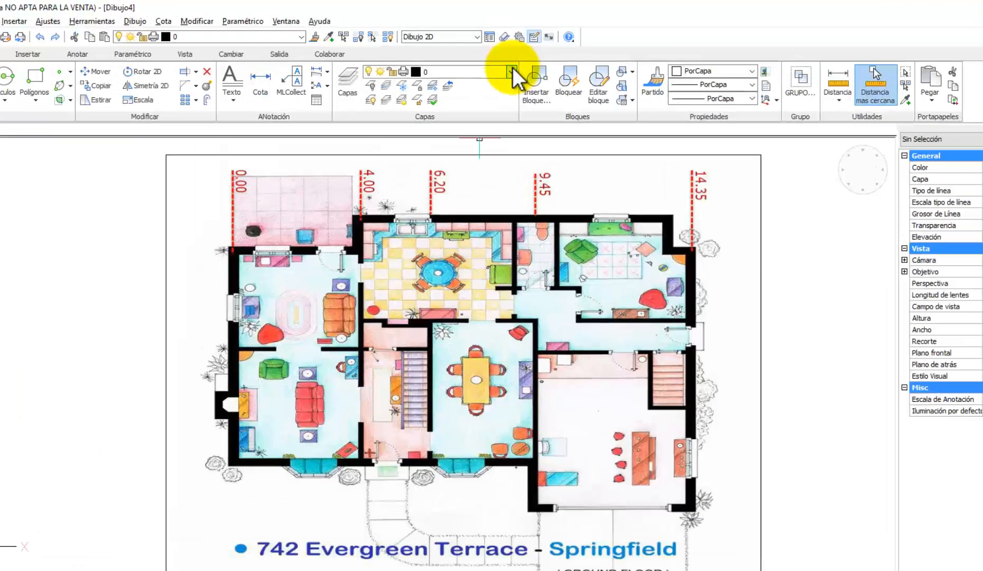
# - Review the full list of layers available in the drawing
pyautogui.click(508, 59)
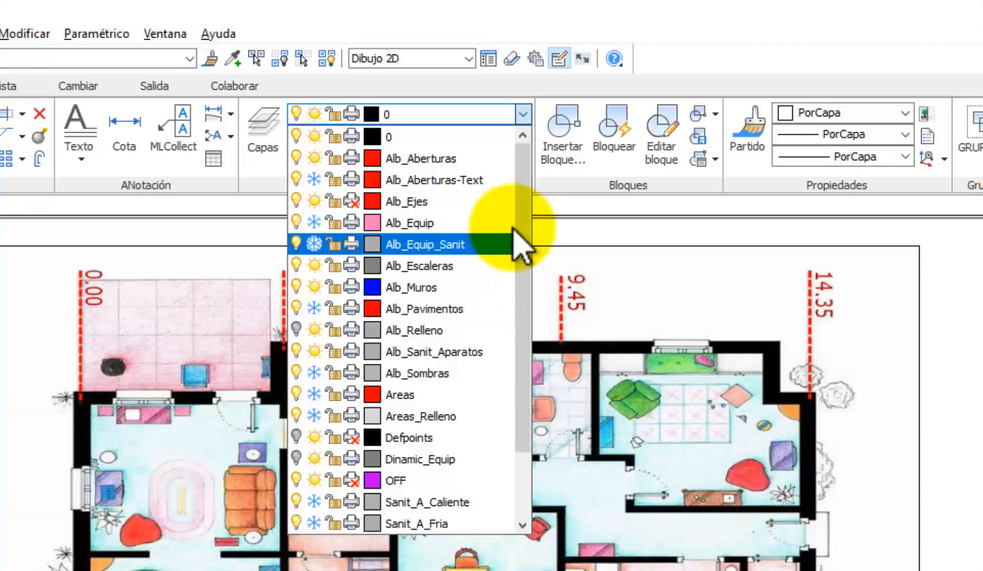
pyautogui.moveTo(525, 204); pyautogui.dragTo(522, 375)
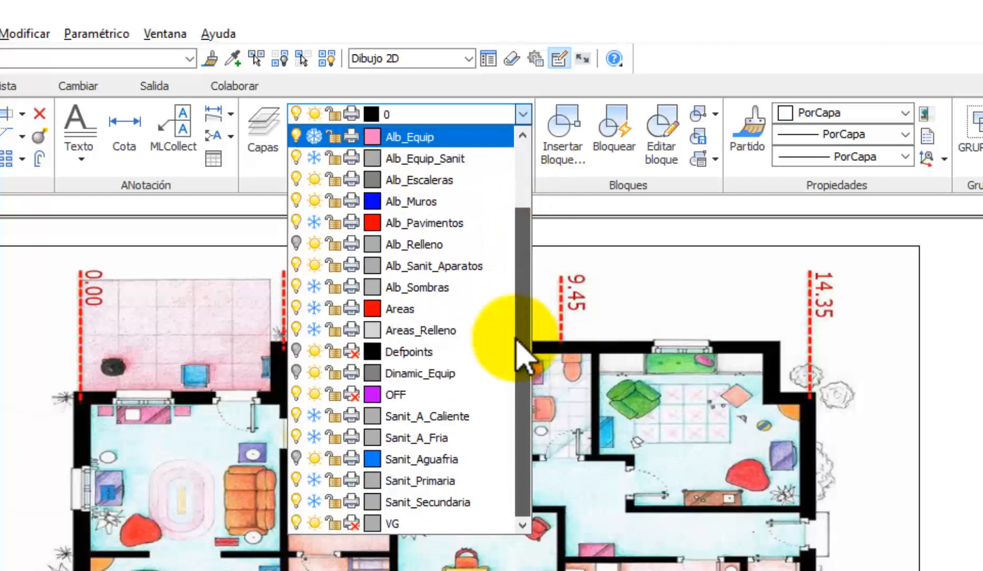
pyautogui.moveTo(522, 338); pyautogui.dragTo(512, 159)
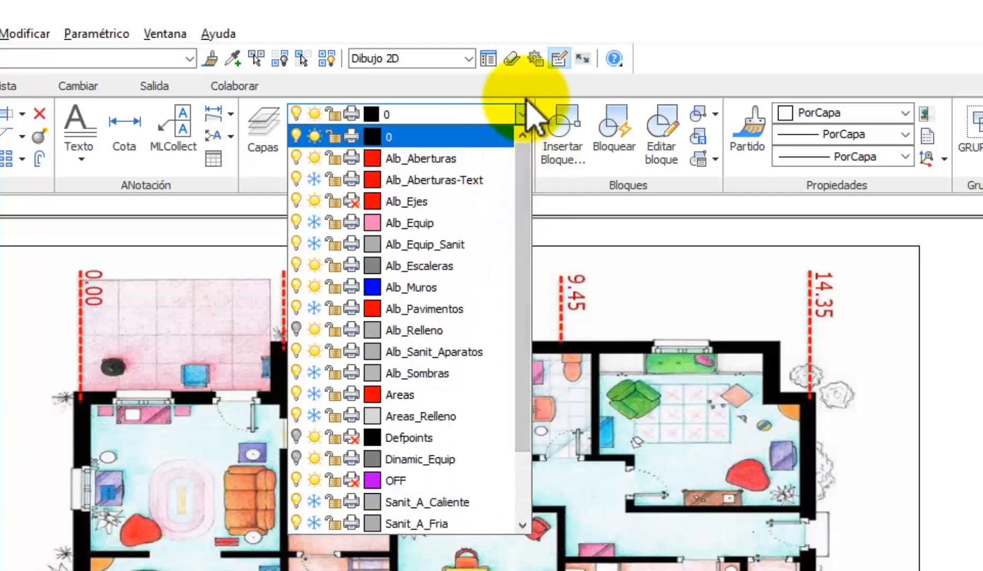
pyautogui.click(524, 112)
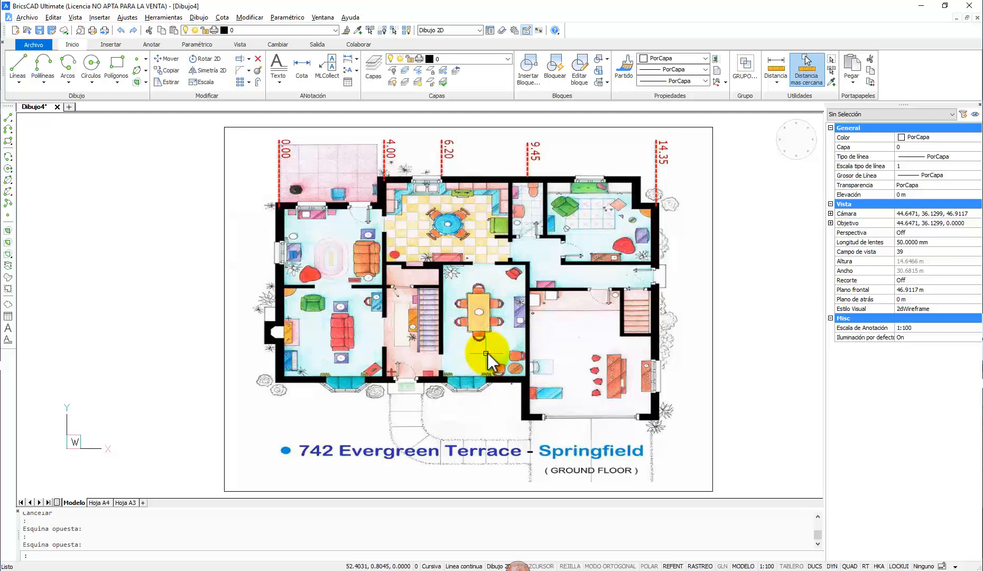
# - Move the floor plan image to the OFF layer and lock that layer
pyautogui.click(685, 311)
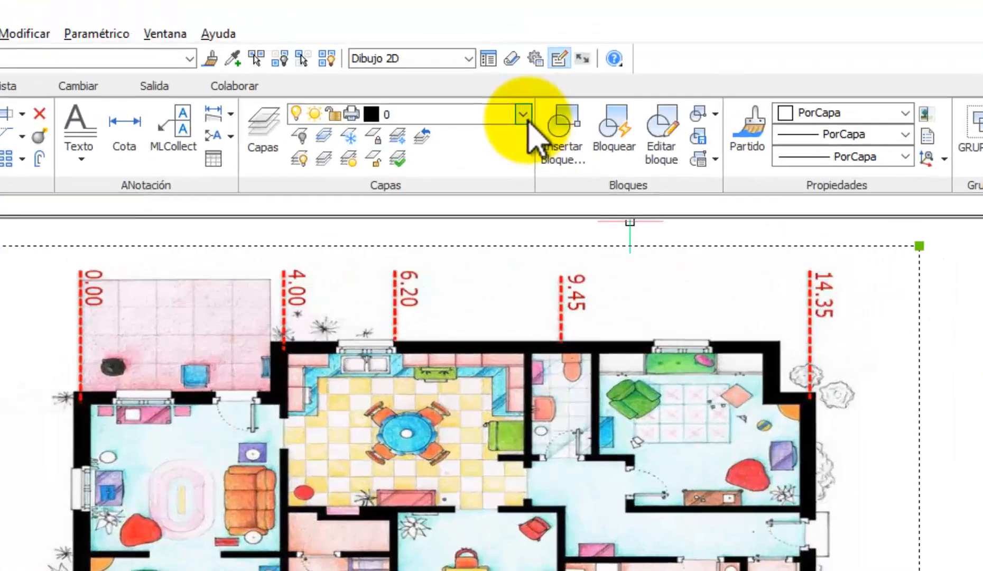
pyautogui.click(508, 62)
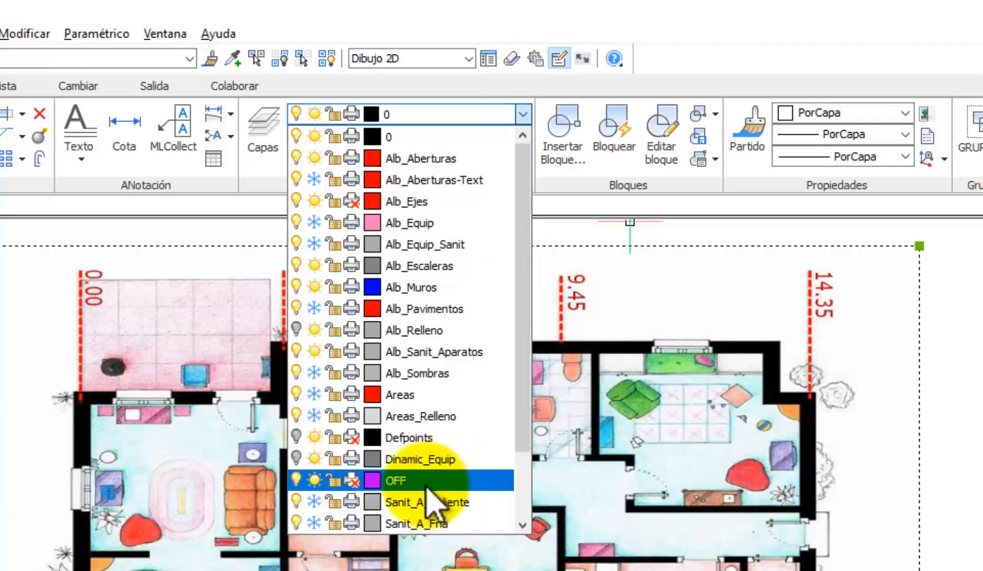
pyautogui.click(352, 481)
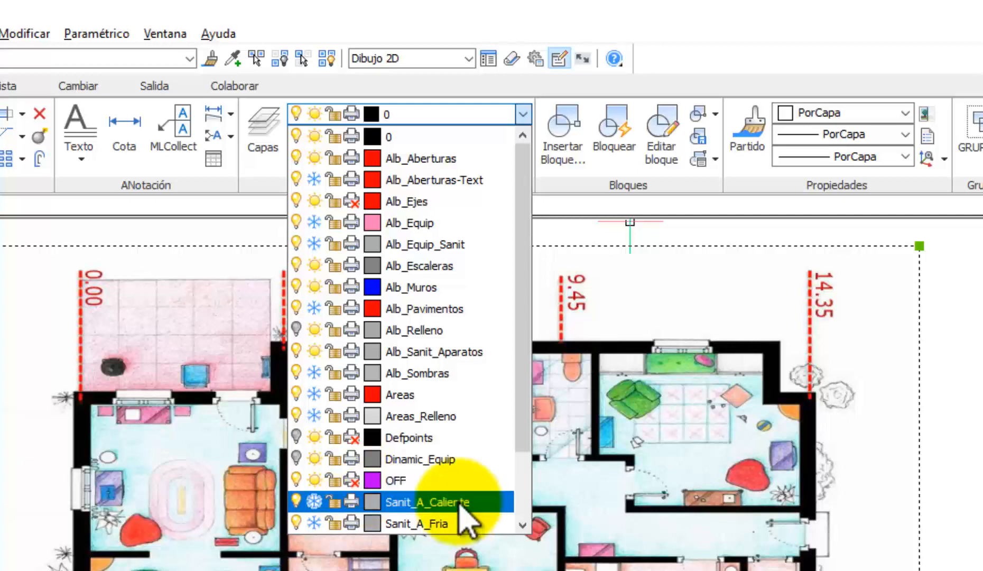
pyautogui.click(418, 481)
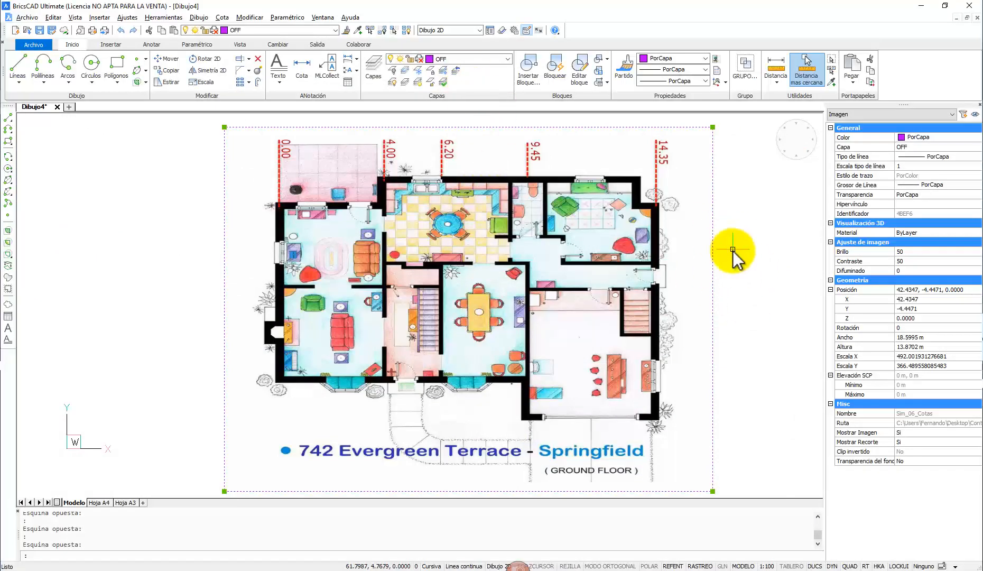
pyautogui.press('Escape')
pyautogui.press('Escape')
pyautogui.press('Escape')
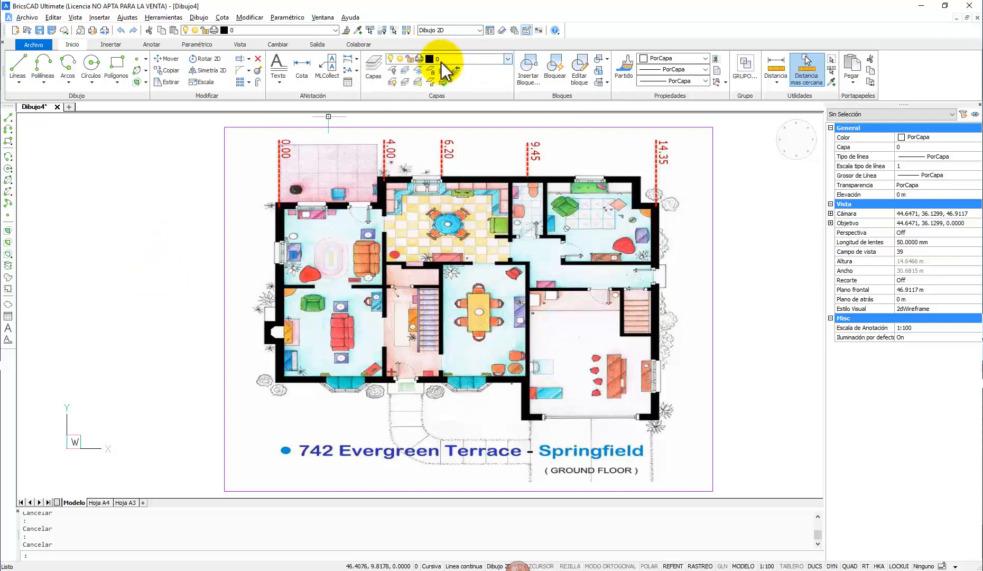
pyautogui.click(740, 341)
pyautogui.click(693, 265)
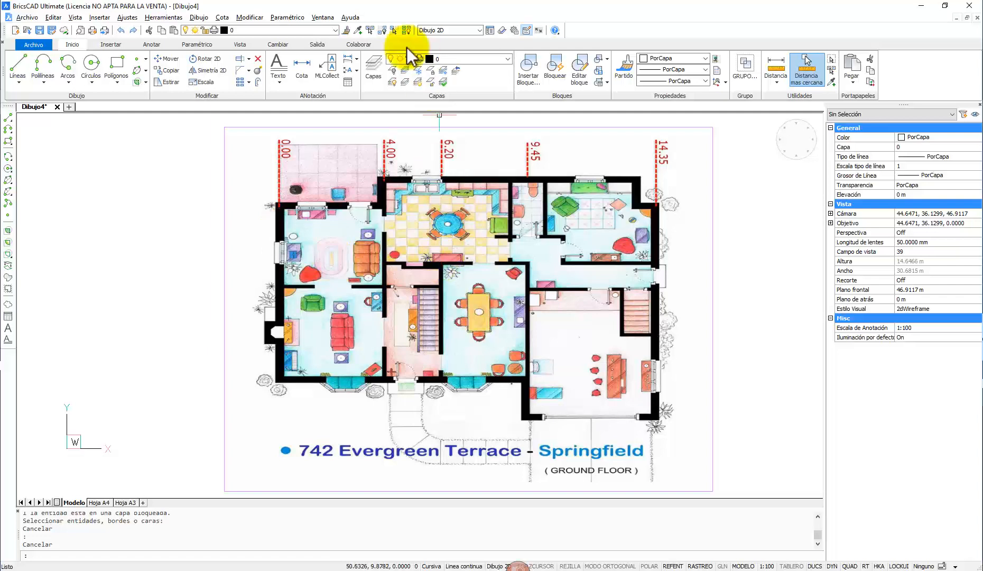
# - Set the OFF layer's transparency to 70 so the floor plan image fades
pyautogui.click(378, 68)
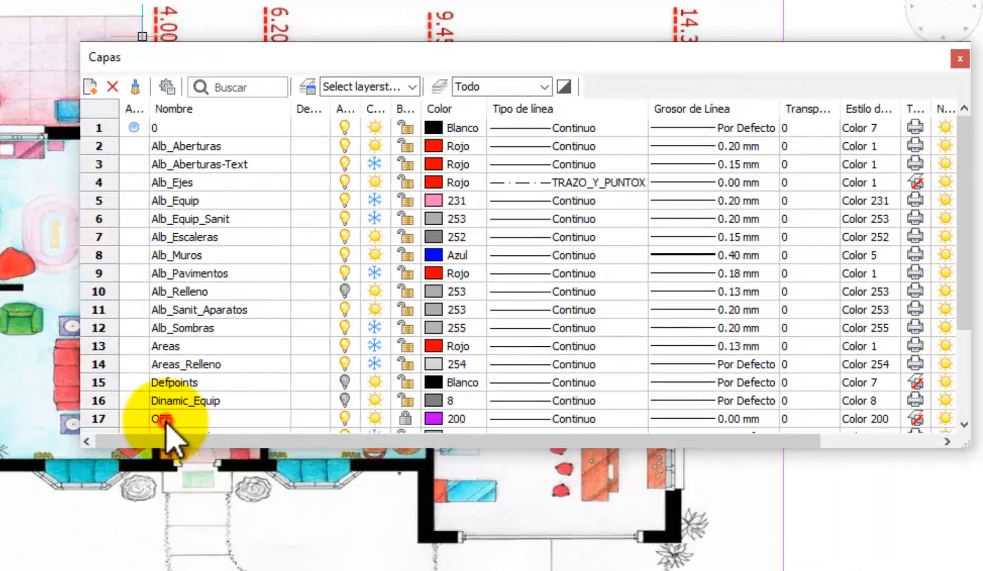
pyautogui.click(359, 356)
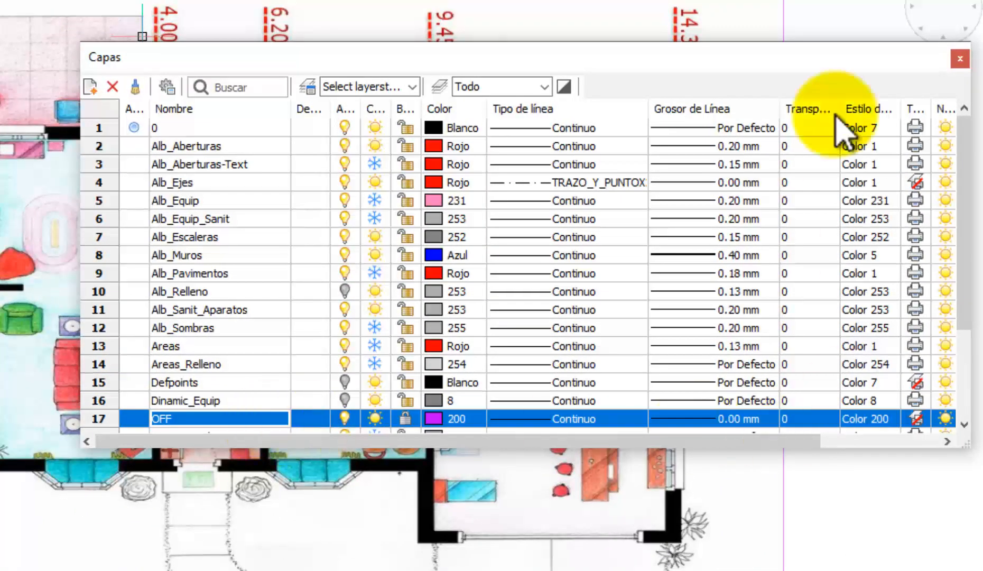
pyautogui.click(785, 419)
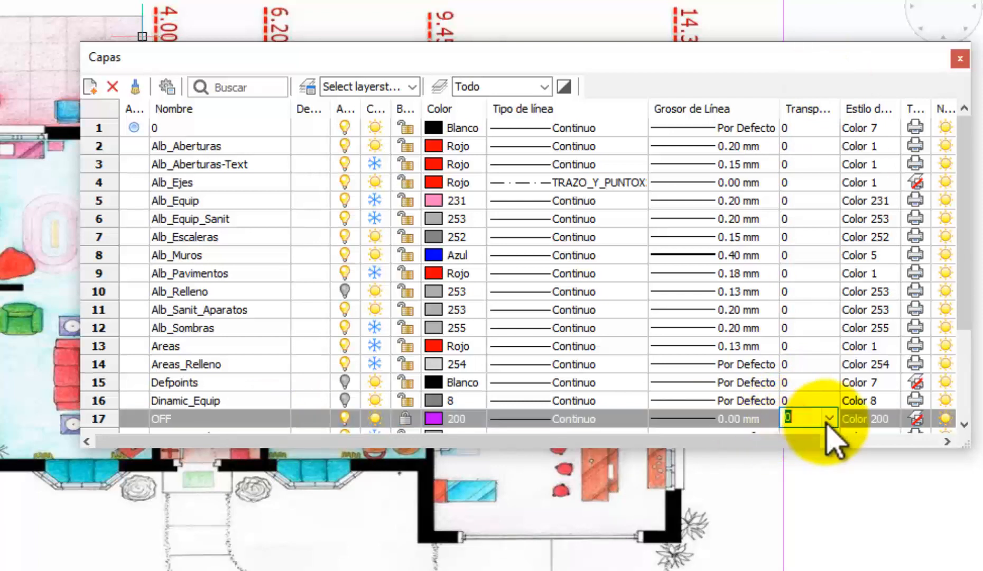
pyautogui.click(827, 420)
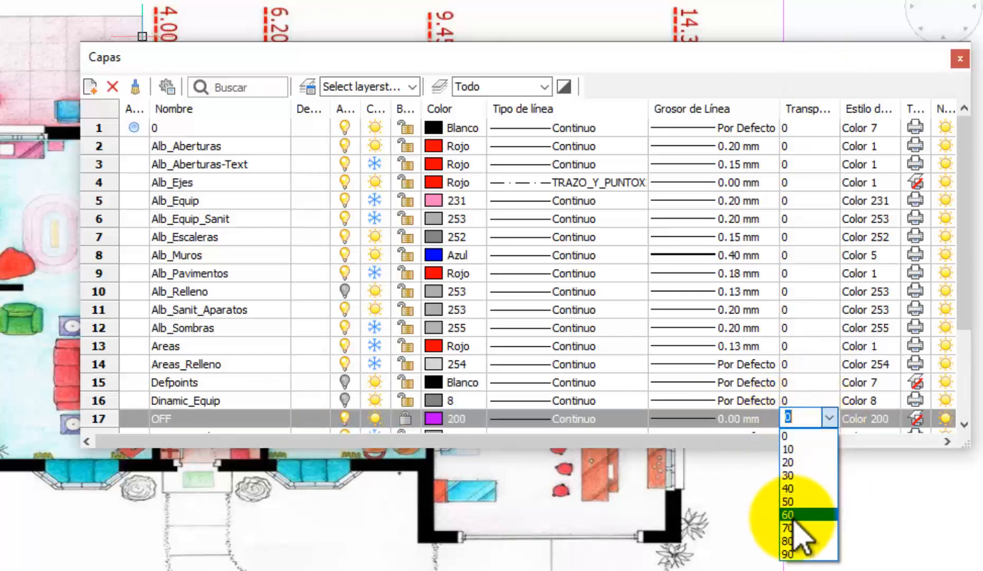
pyautogui.click(792, 527)
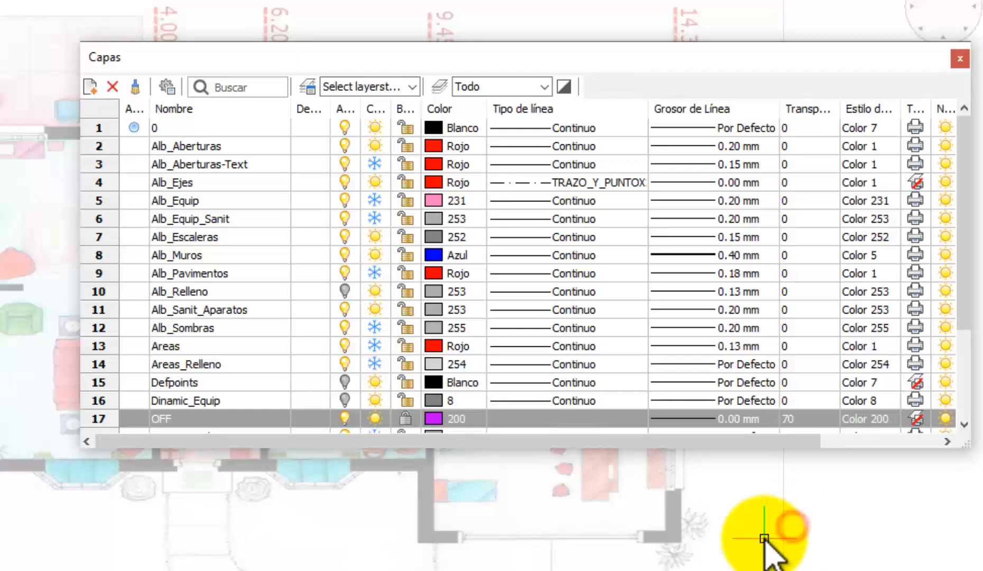
pyautogui.click(961, 58)
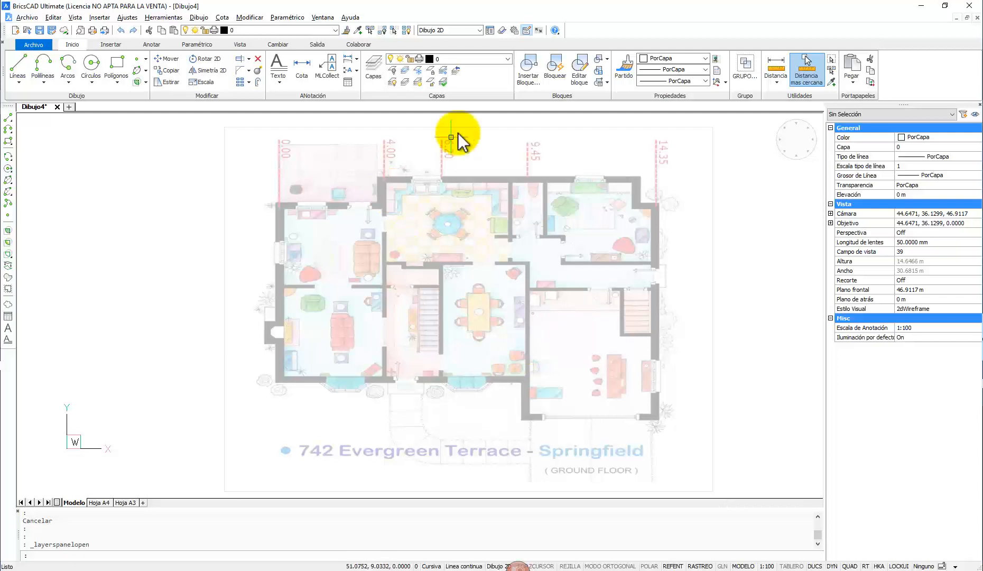
# - On layer Alb_Ejes, with ortho mode on, draw a vertical axis line about 9.68 m long down from the top of the 4.00 mark
pyautogui.click(508, 58)
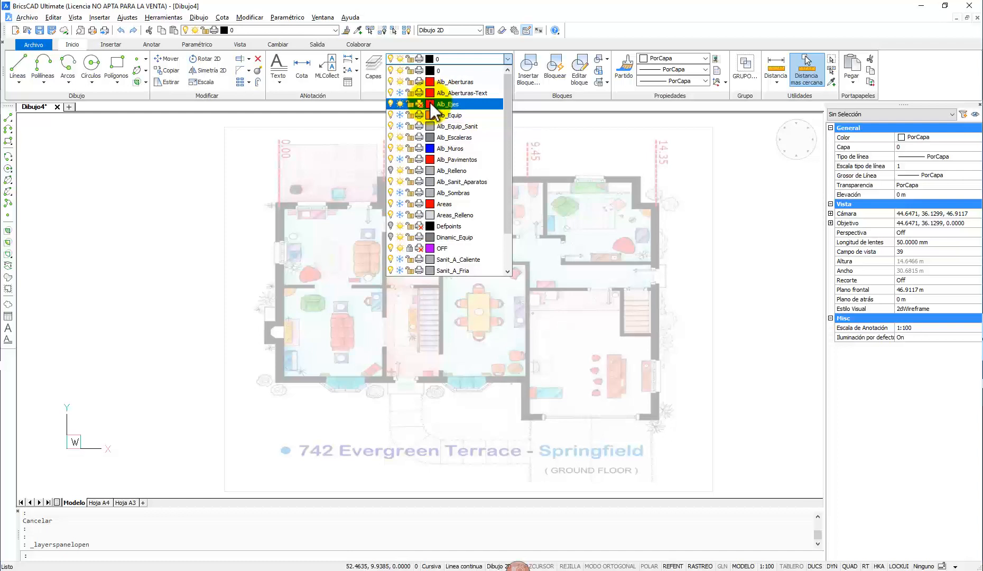
pyautogui.click(462, 104)
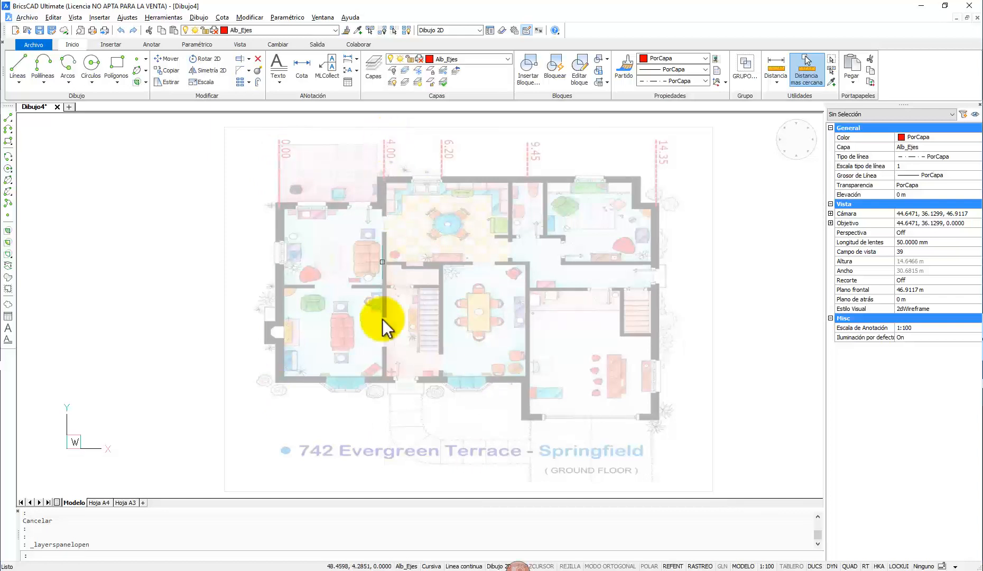
pyautogui.scroll(6, 397, 173)
pyautogui.scroll(8, 406, 280)
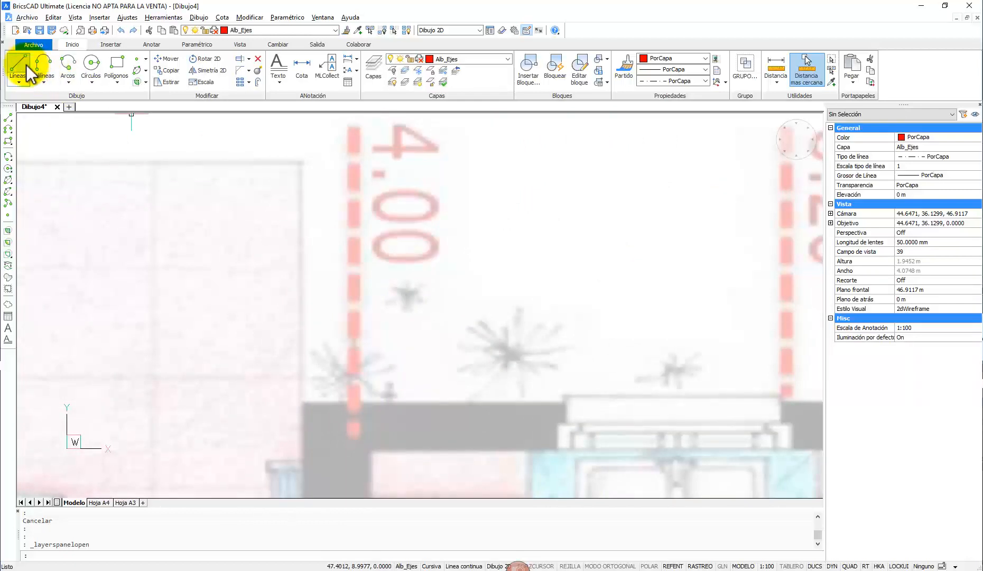
pyautogui.click(355, 129)
pyautogui.scroll(-1, 495, 272)
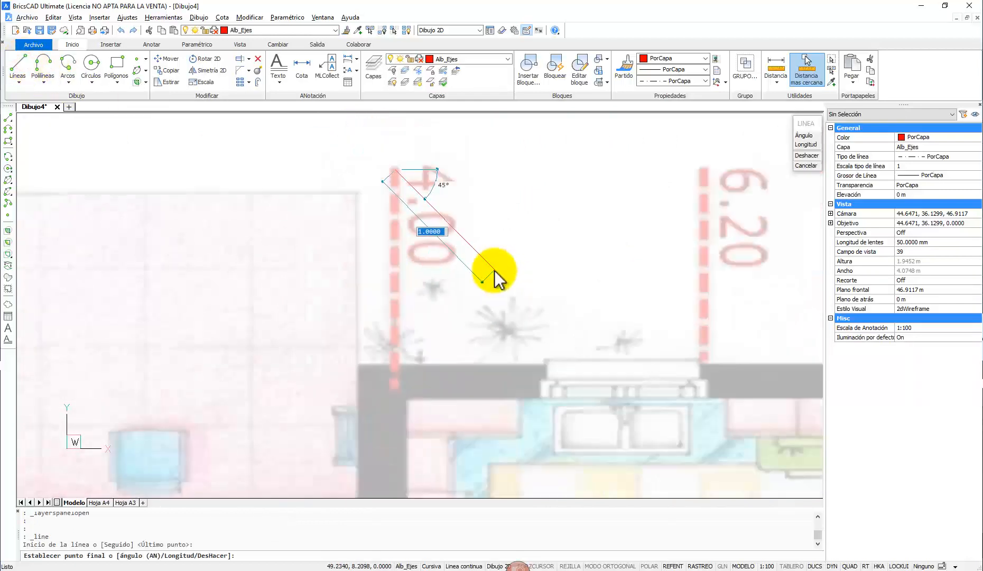
pyautogui.scroll(-4, 494, 272)
pyautogui.scroll(-2, 461, 314)
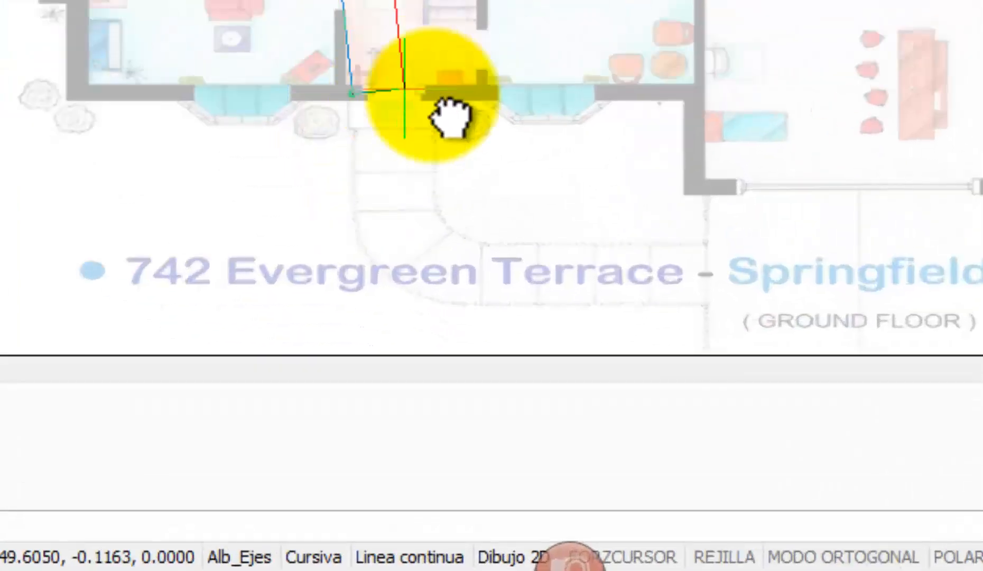
pyautogui.press('F8')
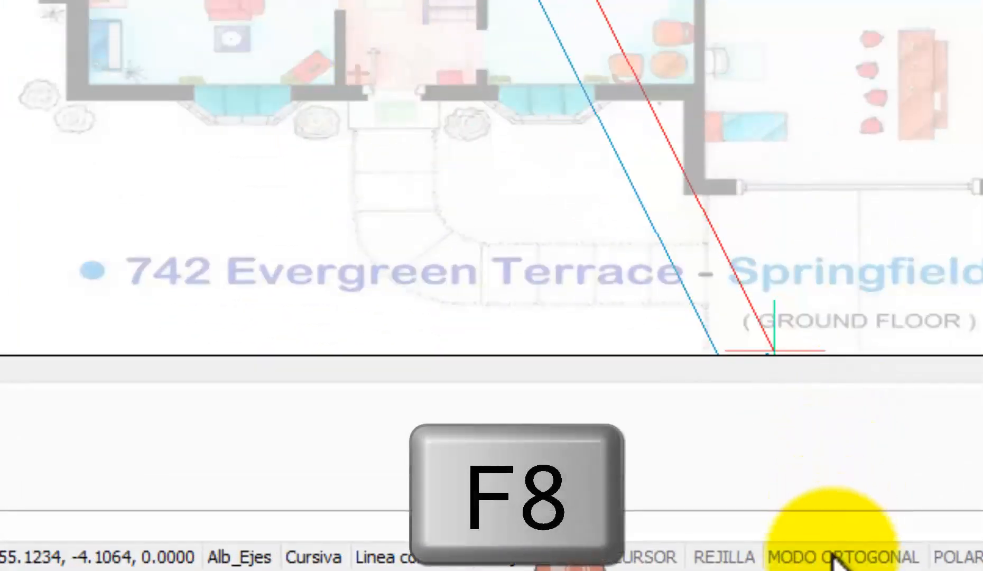
pyautogui.click(831, 554)
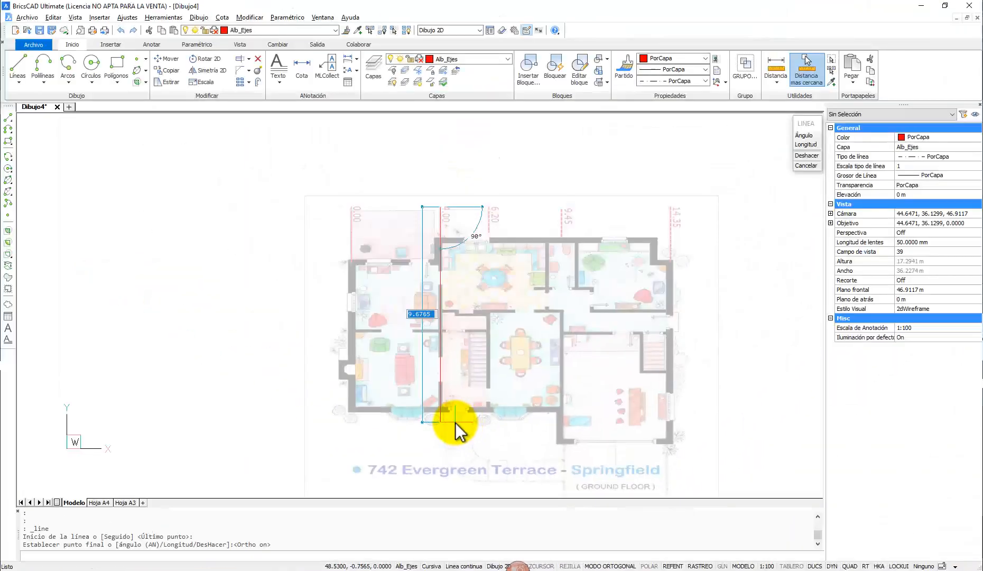
pyautogui.click(455, 405)
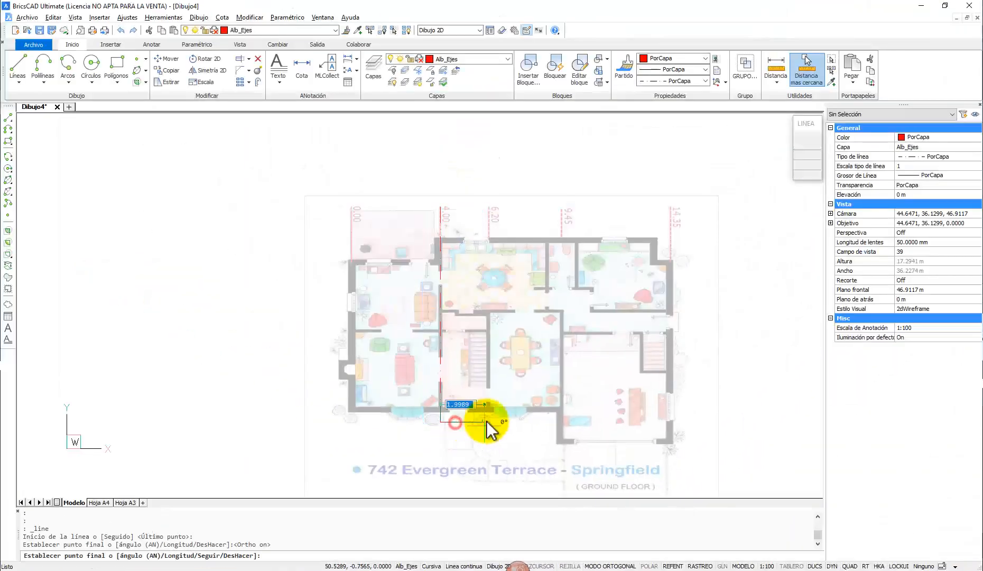
pyautogui.press('Escape')
pyautogui.press('Escape')
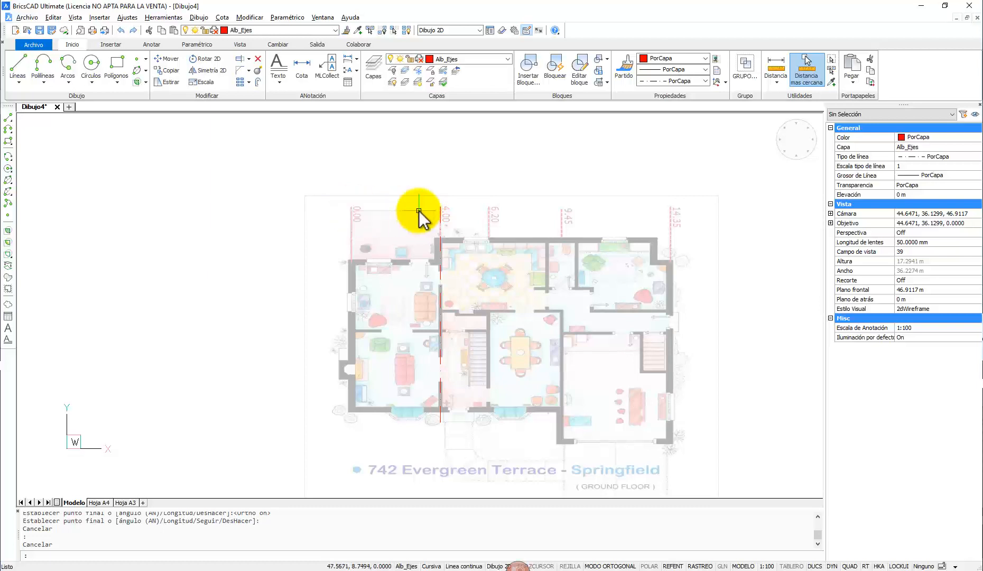
# - Draw a vertical axis at the 0.00 mark, tracked 4 m left of the 4.00 axis's upper end and ending level with that axis
pyautogui.scroll(1, 406, 213)
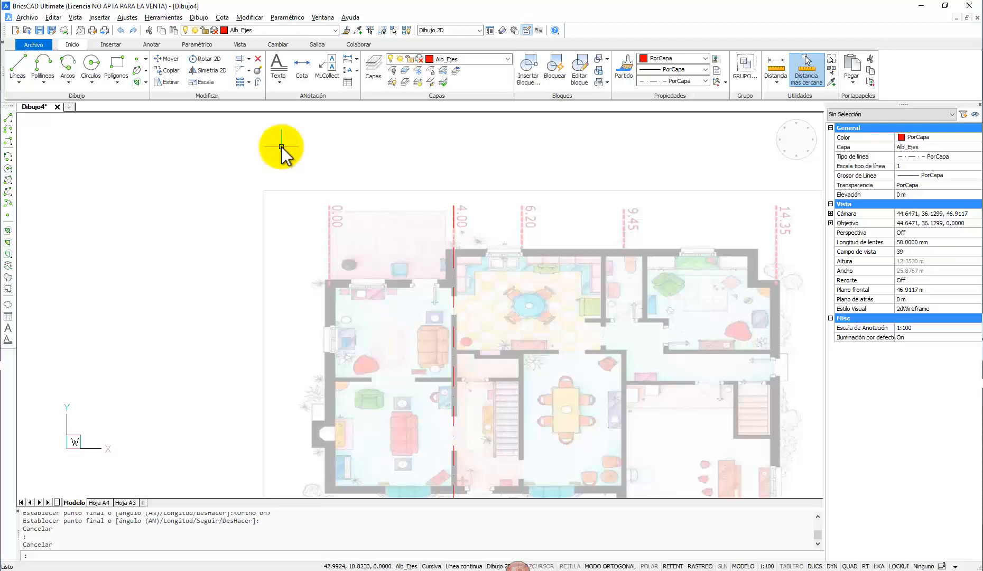
pyautogui.click(16, 63)
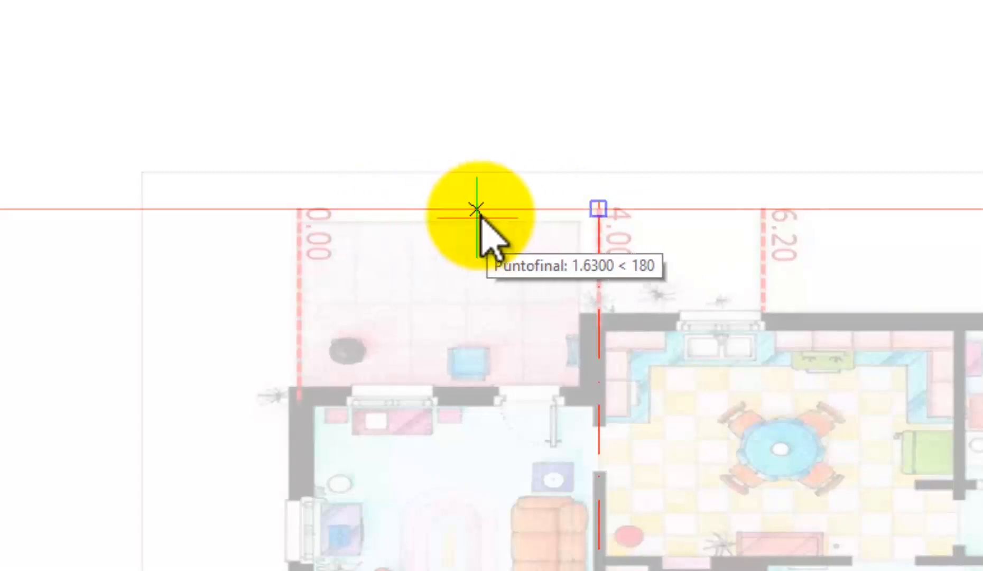
pyautogui.click(387, 210)
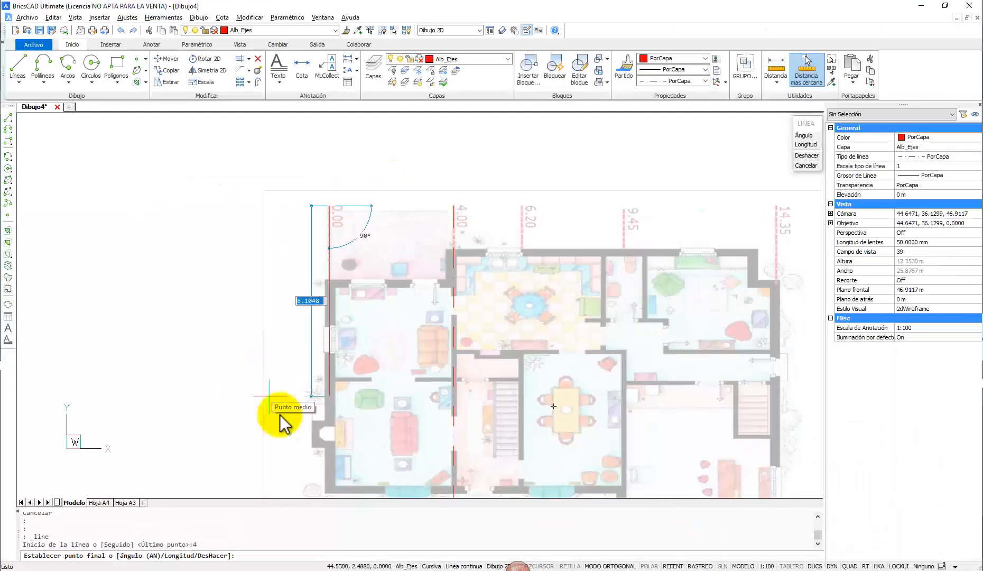
pyautogui.scroll(-2, 301, 317)
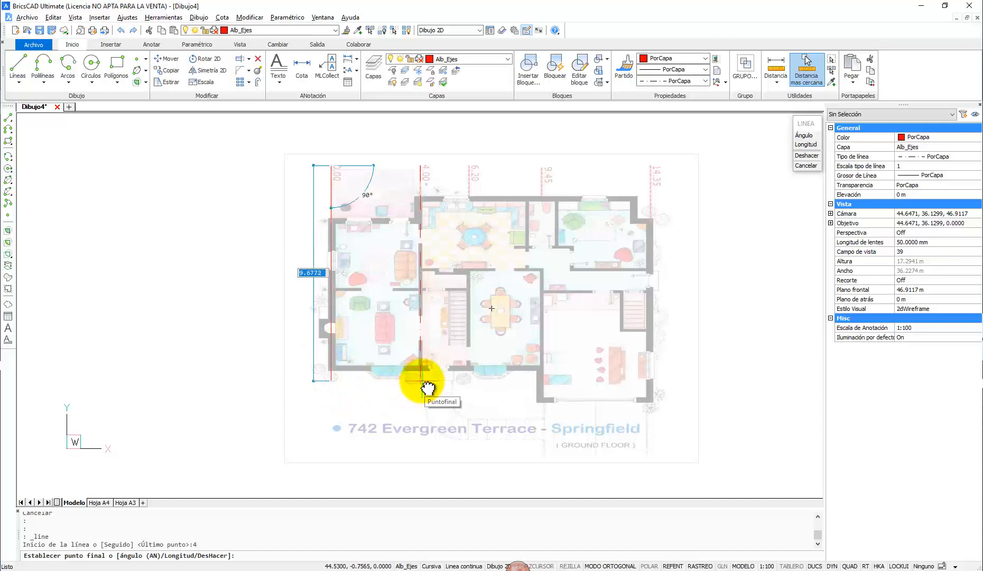
pyautogui.click(351, 383)
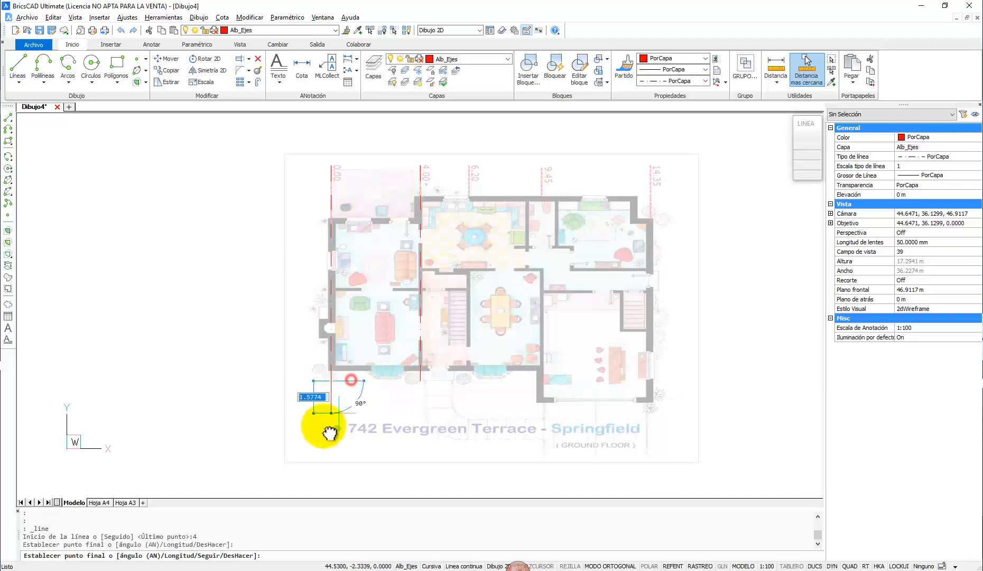
pyautogui.press('Escape')
pyautogui.press('Escape')
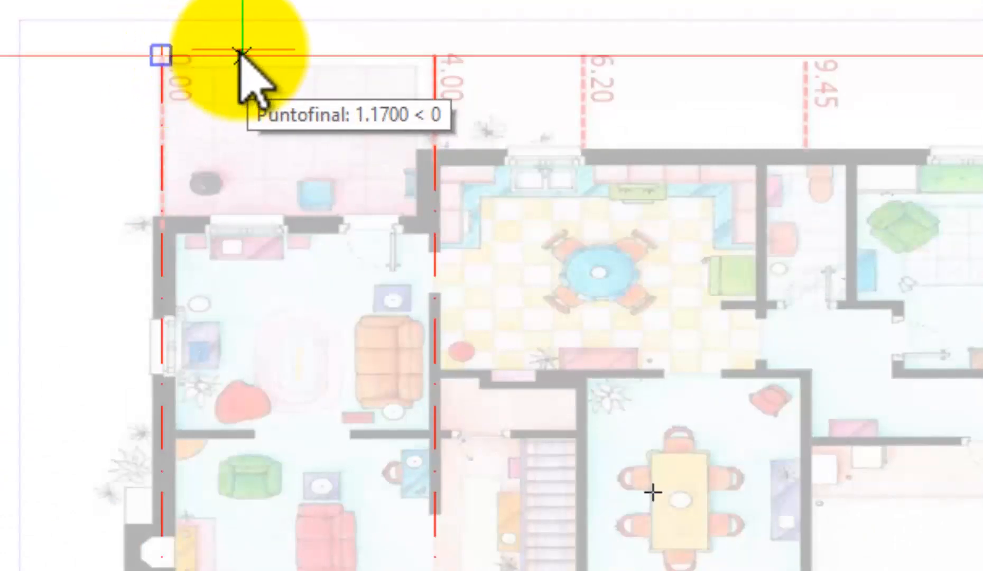
# - Draw a vertical axis at the 6.20 mark, tracked 6.2 m right of the 0.00 axis's upper end and ending level with the other axes
pyautogui.press('Return')
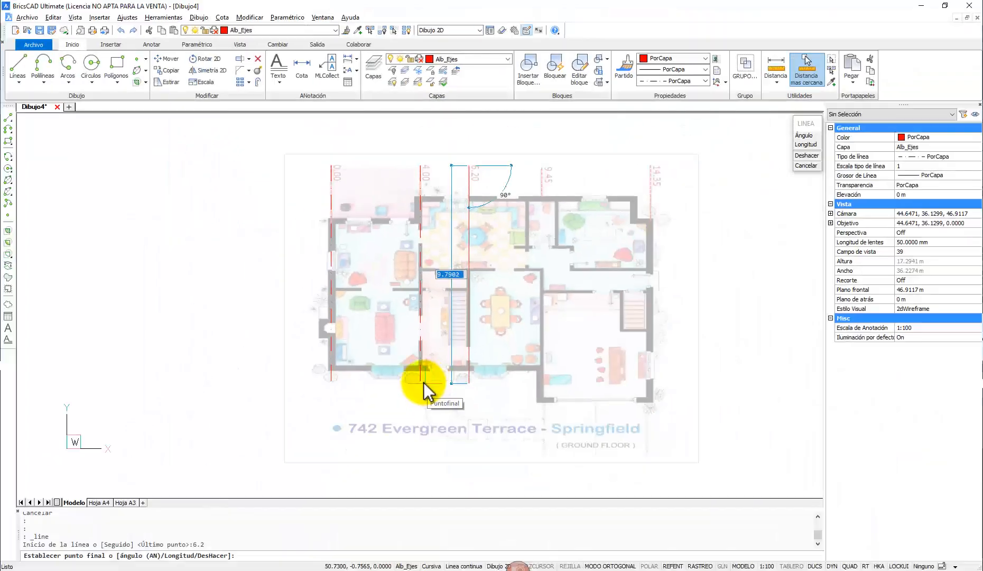
pyautogui.click(455, 391)
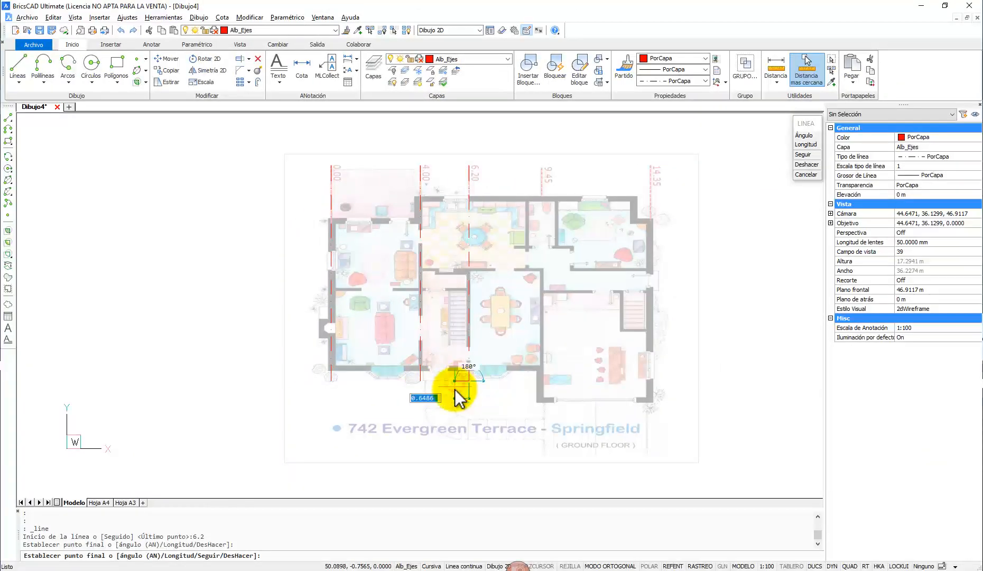
pyautogui.press('Escape')
# - Draw a vertical axis at the 9.45 mark, tracked 9.45 m right of the 0.00 axis's upper end and ending just below the garage wall
pyautogui.press('Return')
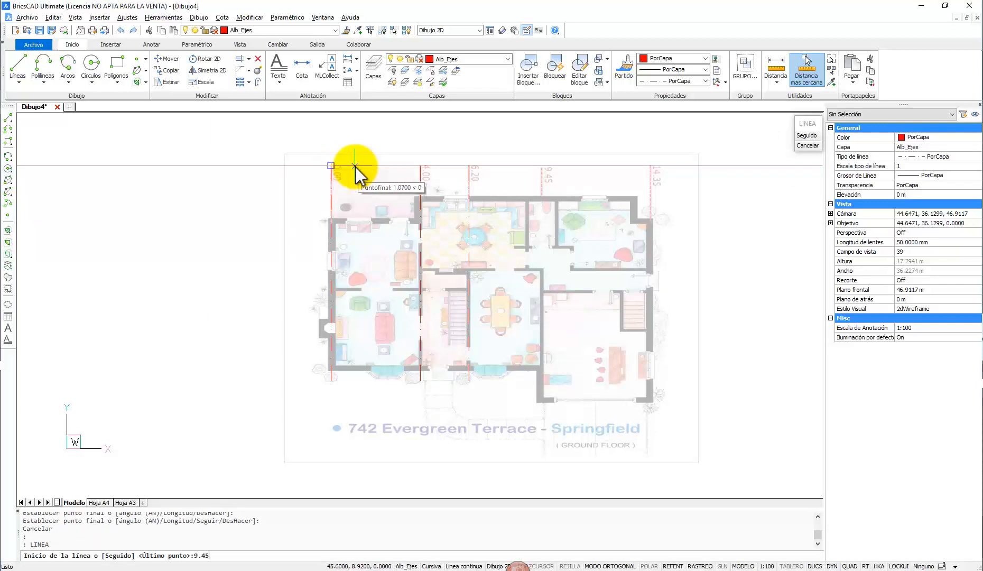
pyautogui.press('Return')
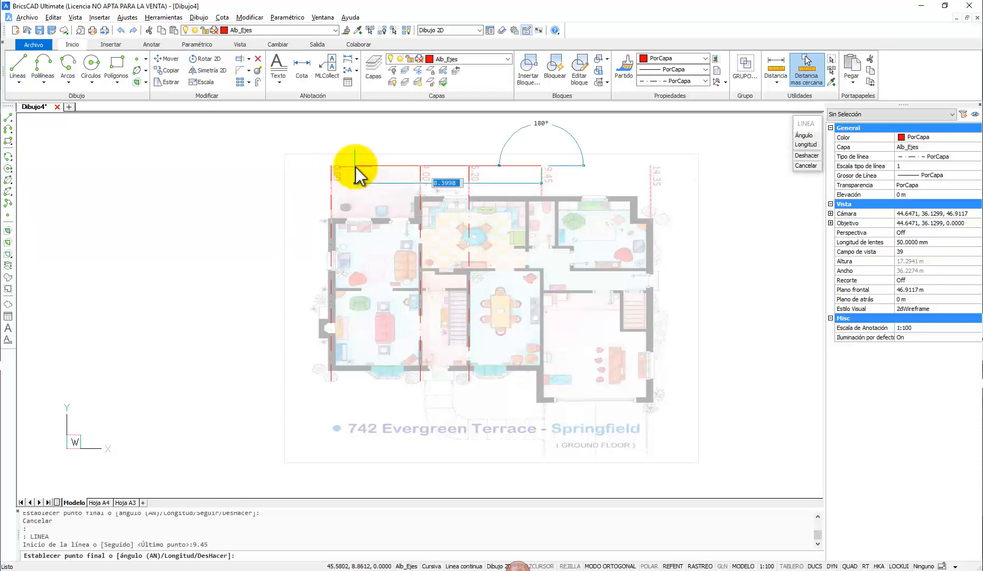
pyautogui.click(527, 412)
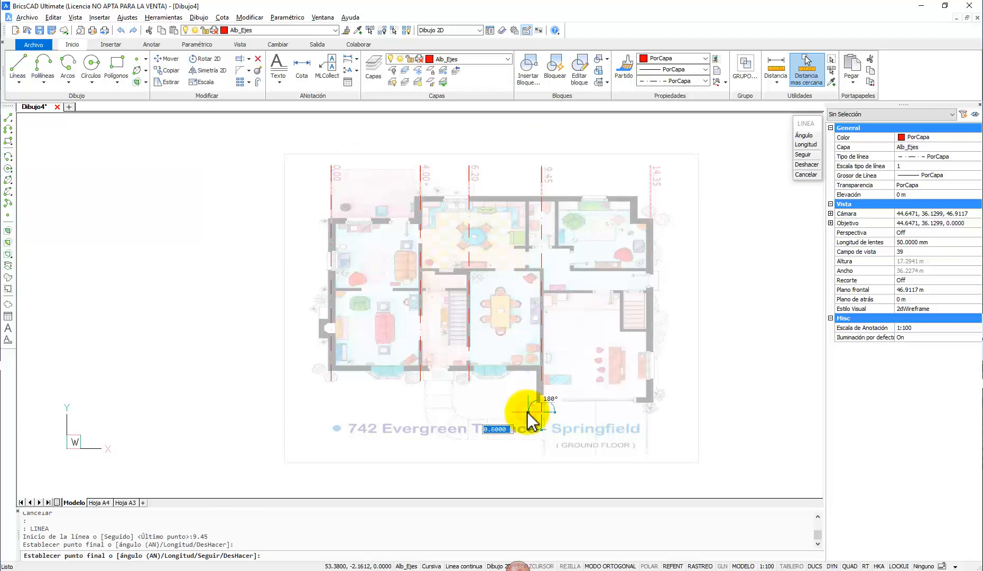
pyautogui.press('Escape')
# - Draw a vertical axis at the 14.35 mark, tracked 14.35 m right of the 0.00 axis's upper end and ending level with the 9.45 axis
pyautogui.press('Return')
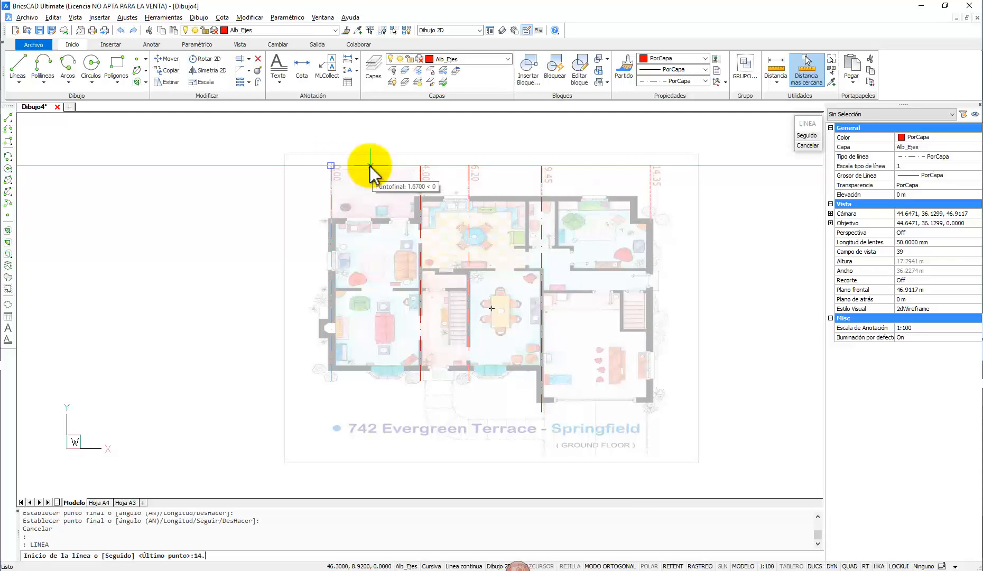
pyautogui.press('Return')
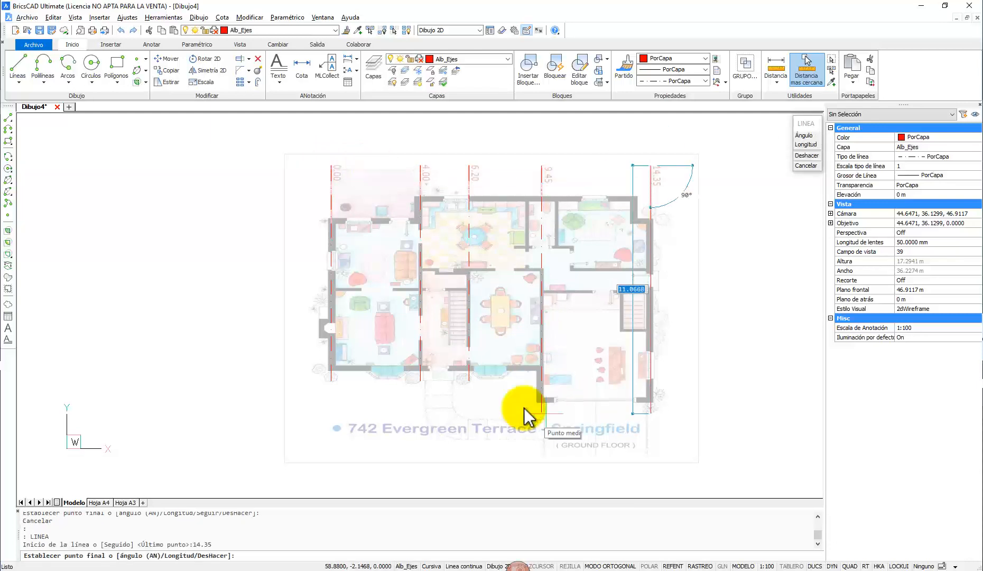
pyautogui.click(586, 412)
pyautogui.press('Escape')
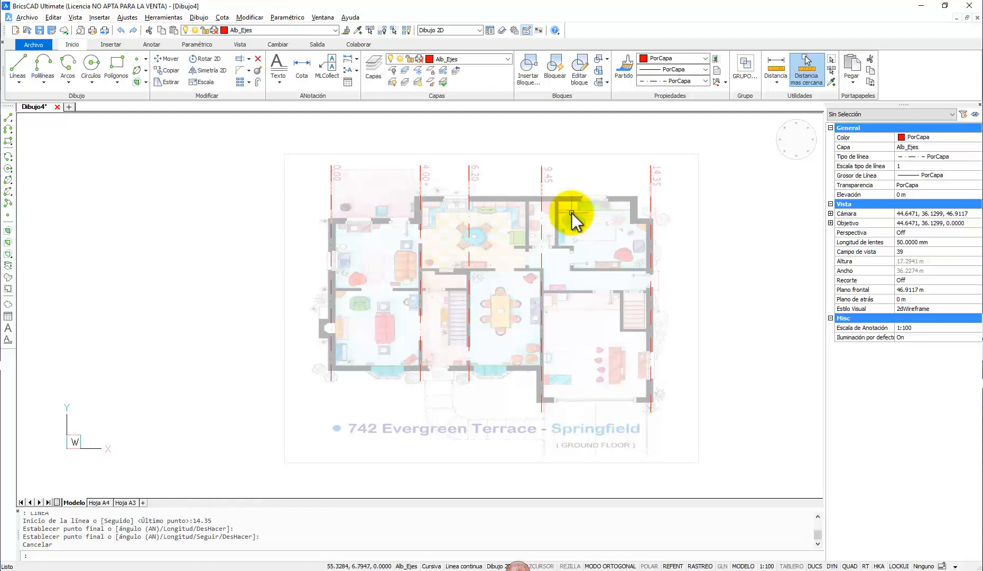
# - Draw a vertical auxiliary line about 0.24 m long across the thickness of the plan's upper exterior wall, between the 9.45 axis and the window
pyautogui.scroll(6, 571, 214)
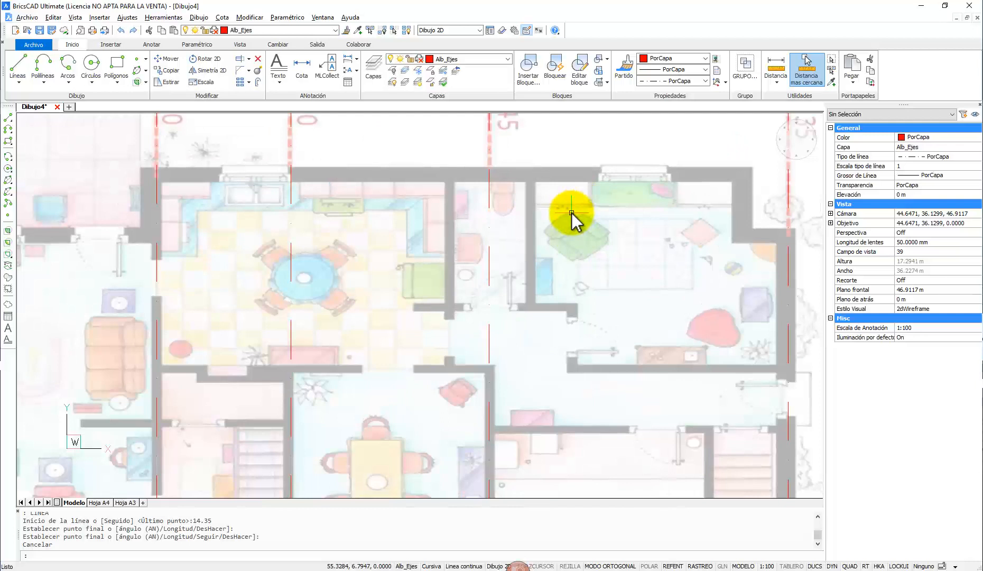
pyautogui.moveTo(571, 210); pyautogui.dragTo(496, 297, button='middle')
pyautogui.scroll(2, 491, 285)
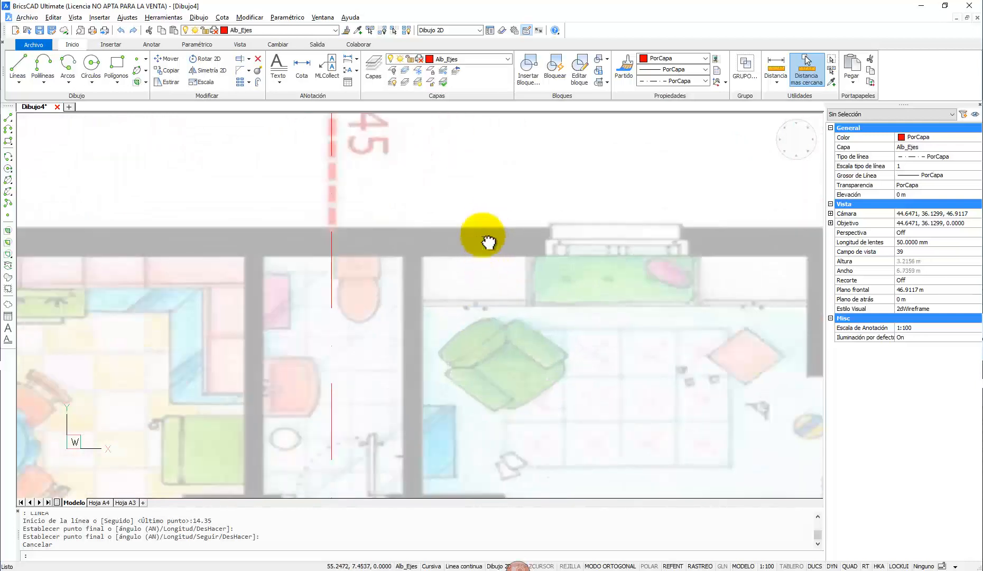
pyautogui.scroll(4, 481, 259)
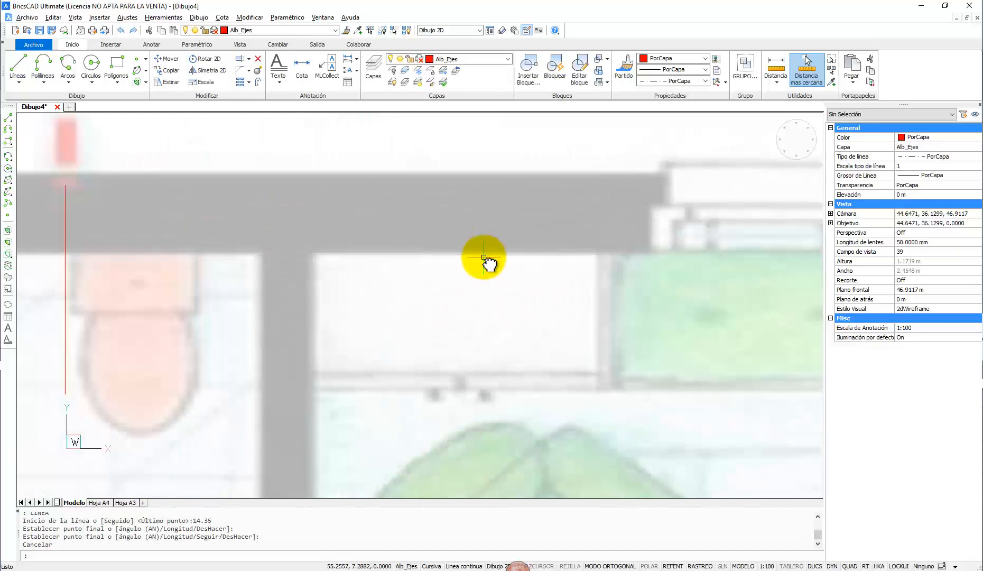
pyautogui.press('Return')
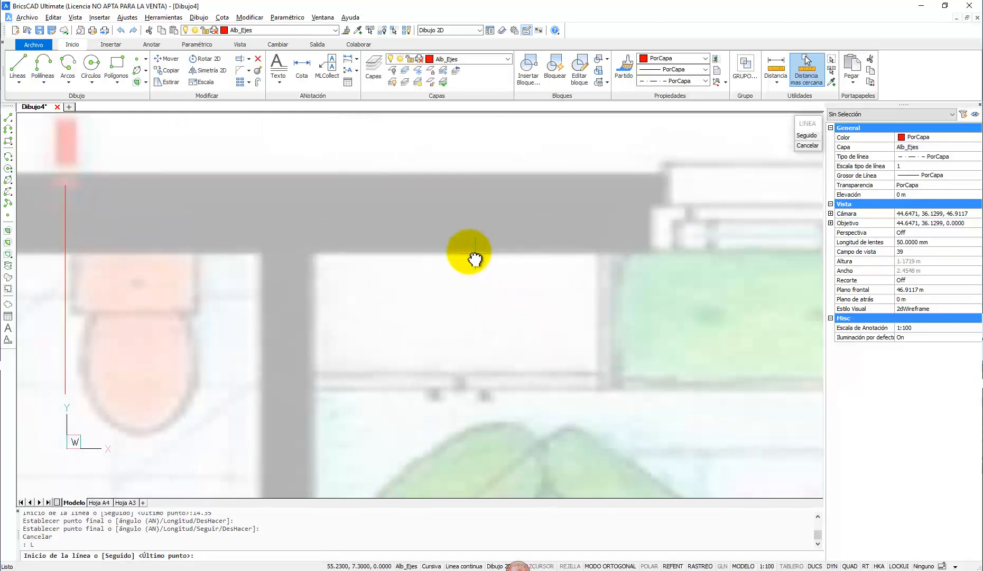
pyautogui.click(462, 252)
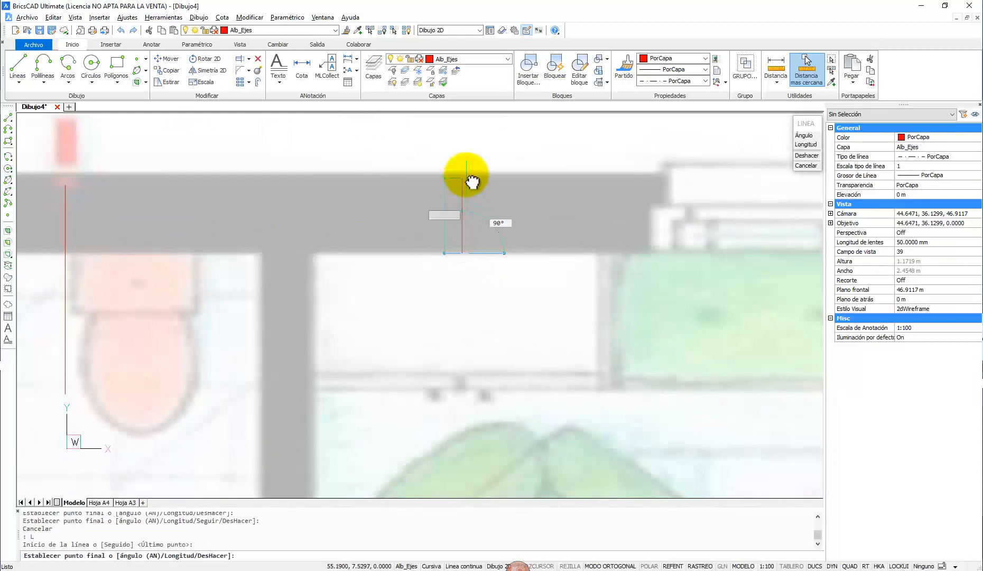
pyautogui.click(466, 174)
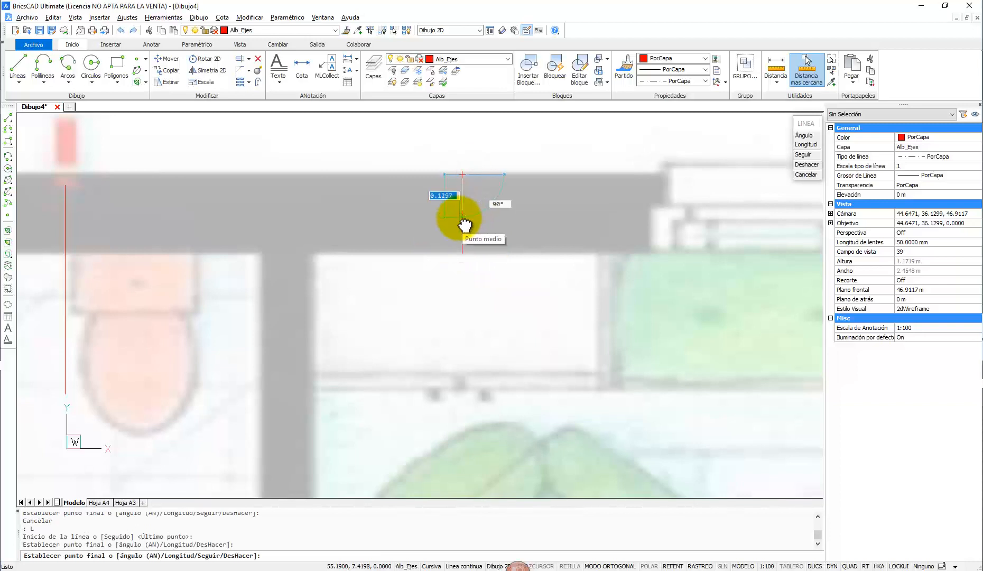
pyautogui.press('Escape')
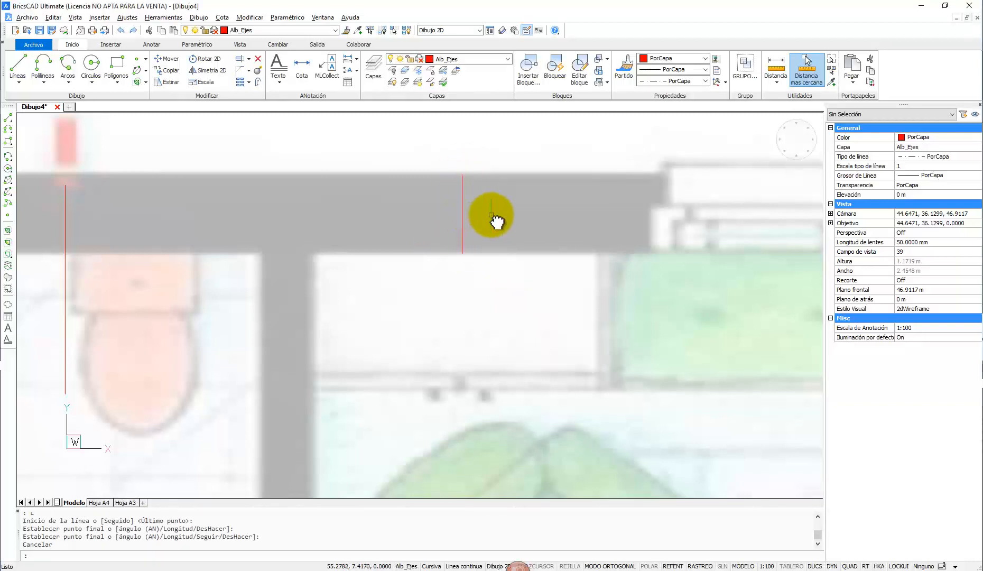
# - Draw a horizontal axis level with the auxiliary line's midpoint, from just left of the 0.00 axis to just right of the 14.35 axis
pyautogui.scroll(-3, 496, 221)
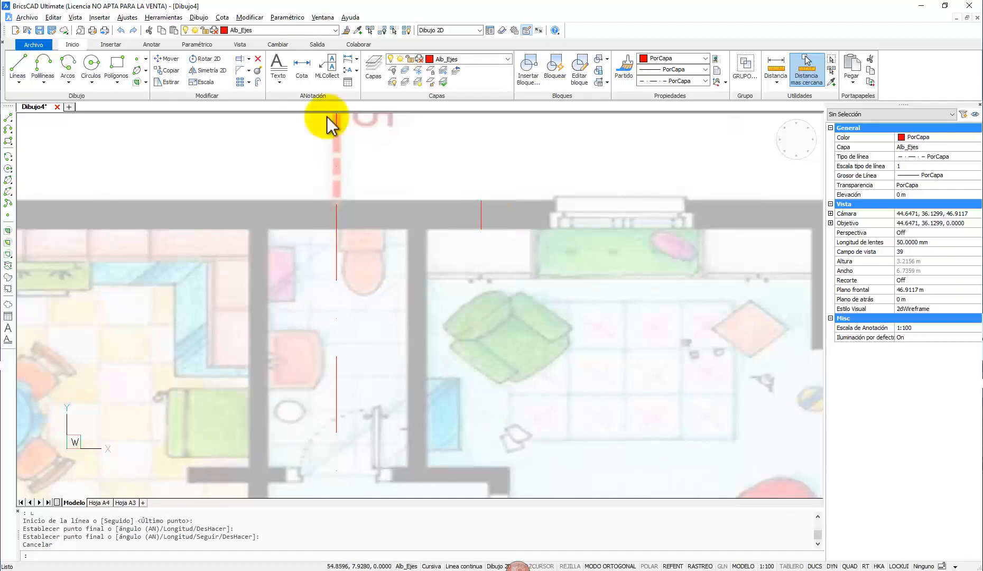
pyautogui.click(18, 64)
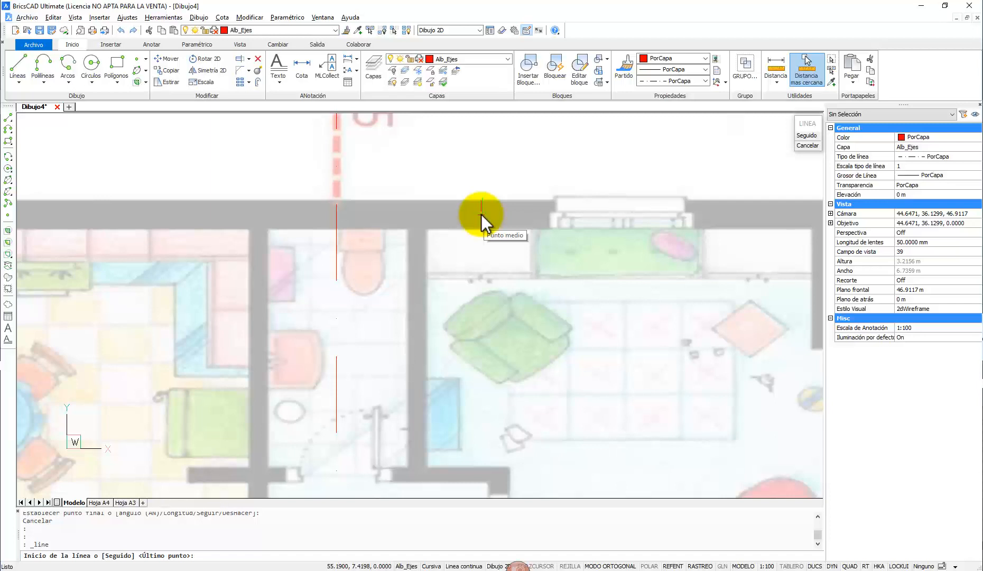
pyautogui.scroll(-4, 245, 214)
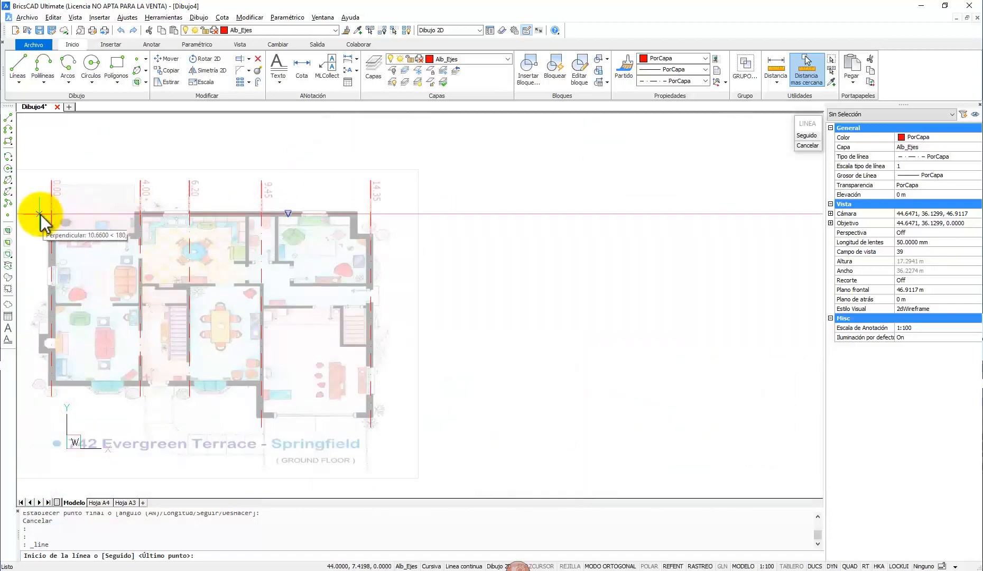
pyautogui.click(33, 214)
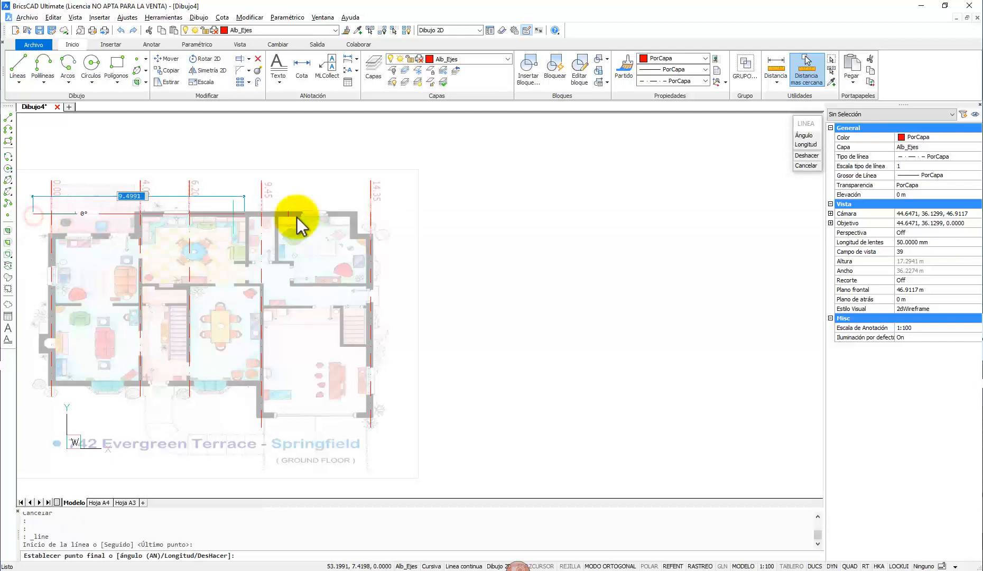
pyautogui.click(395, 214)
pyautogui.press('Escape')
pyautogui.press('Escape')
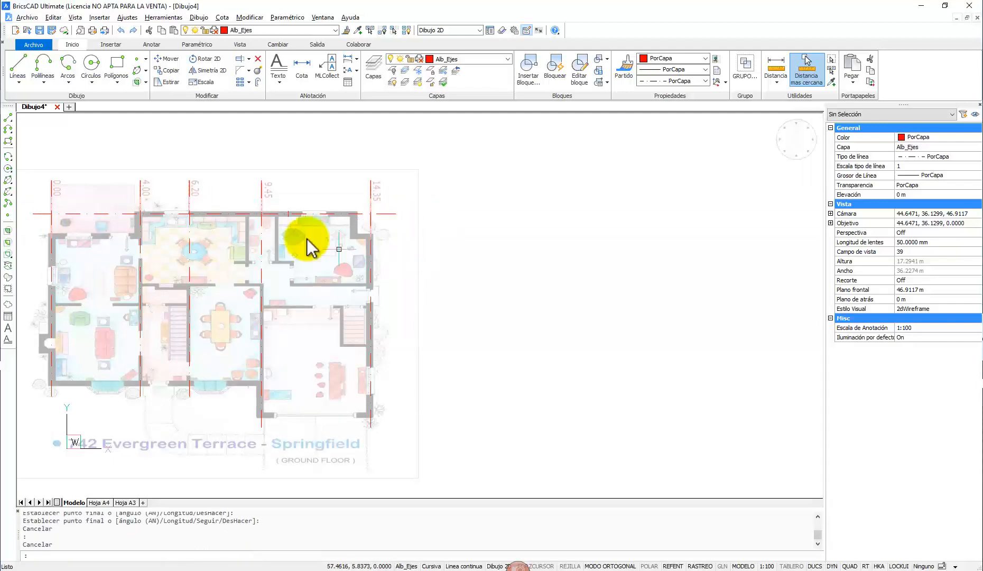
# - Erase the short vertical auxiliary line across the upper exterior wall
pyautogui.scroll(10, 308, 247)
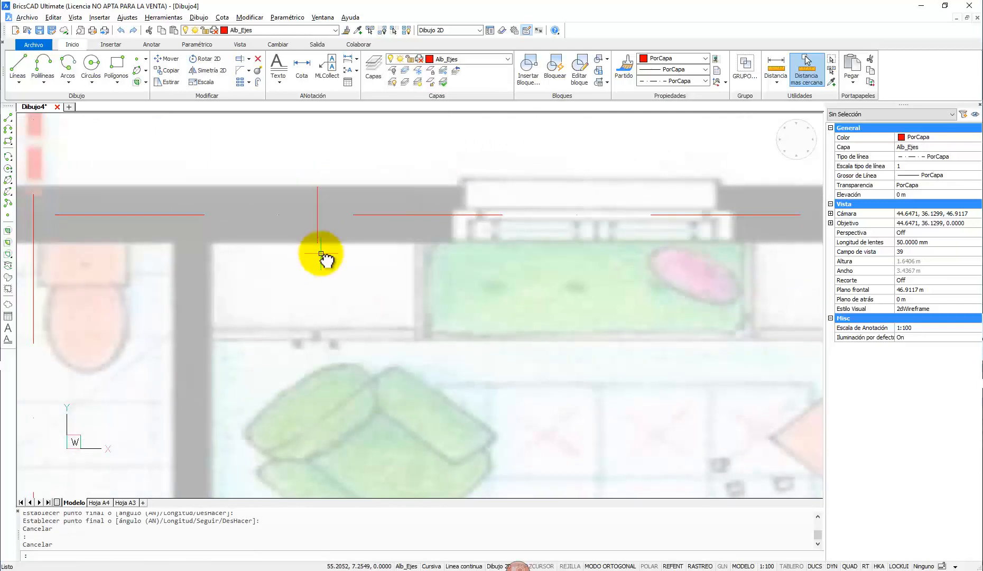
pyautogui.moveTo(293, 156); pyautogui.dragTo(318, 270)
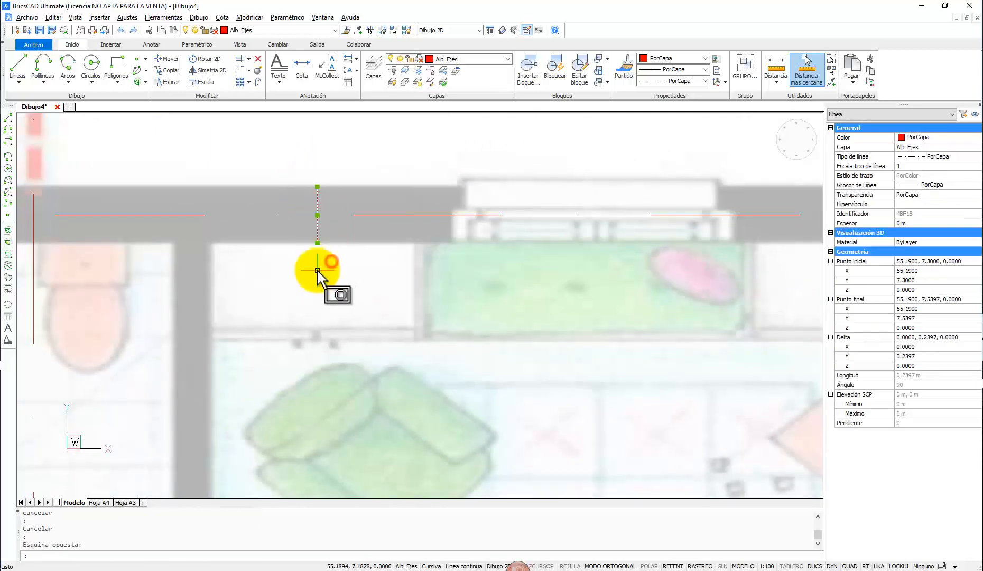
pyautogui.press('Delete')
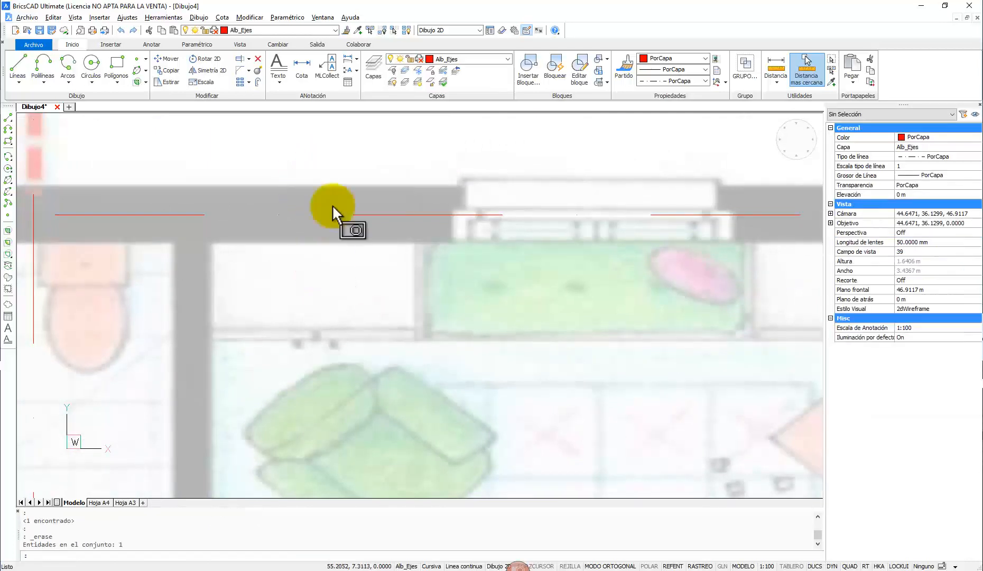
# - Draw a vertical auxiliary line about 0.23 m long across the short stepped-back wall at the plan's upper right corner
pyautogui.scroll(-5, 386, 255)
pyautogui.scroll(-3, 435, 238)
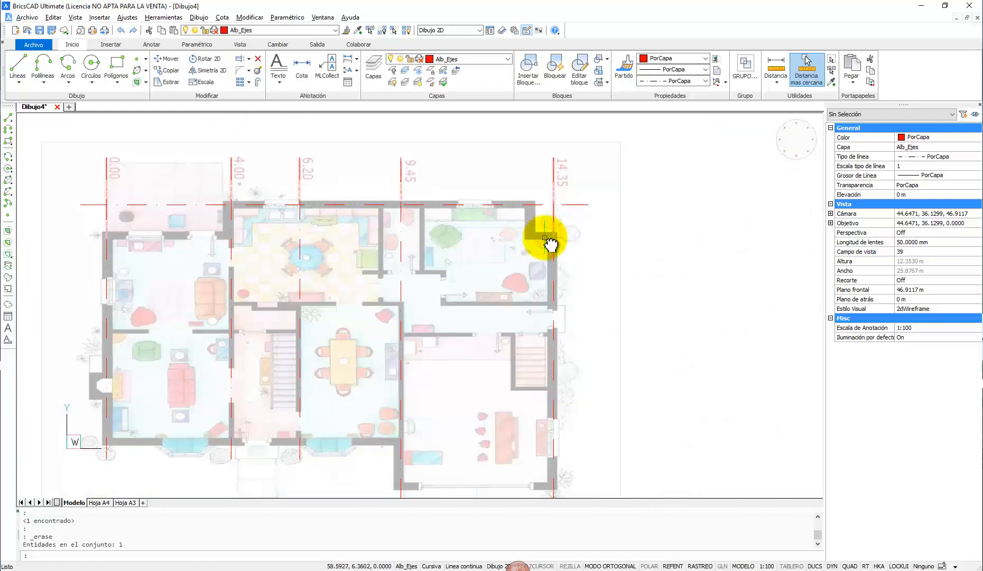
pyautogui.scroll(5, 539, 237)
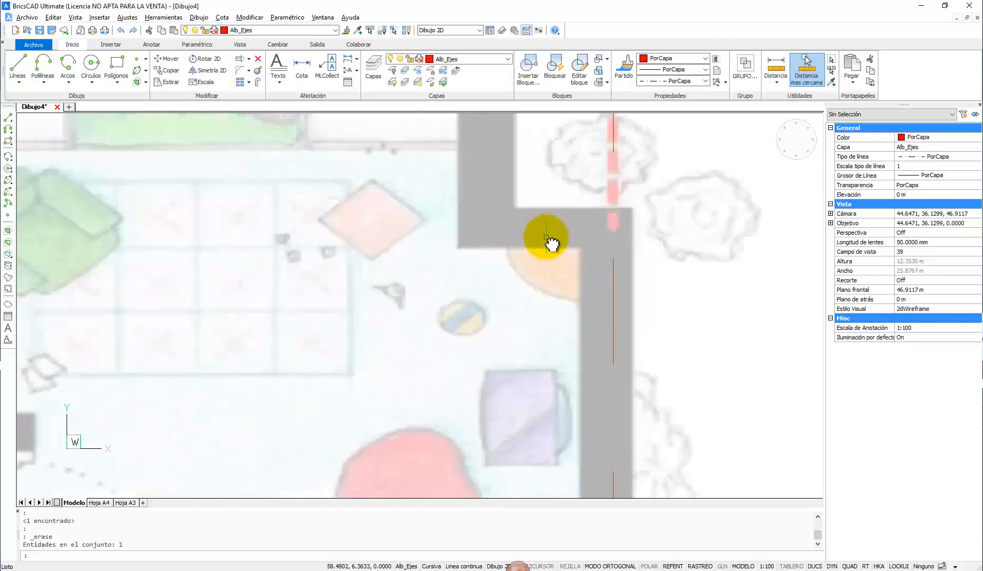
pyautogui.write('l')
pyautogui.press('Return')
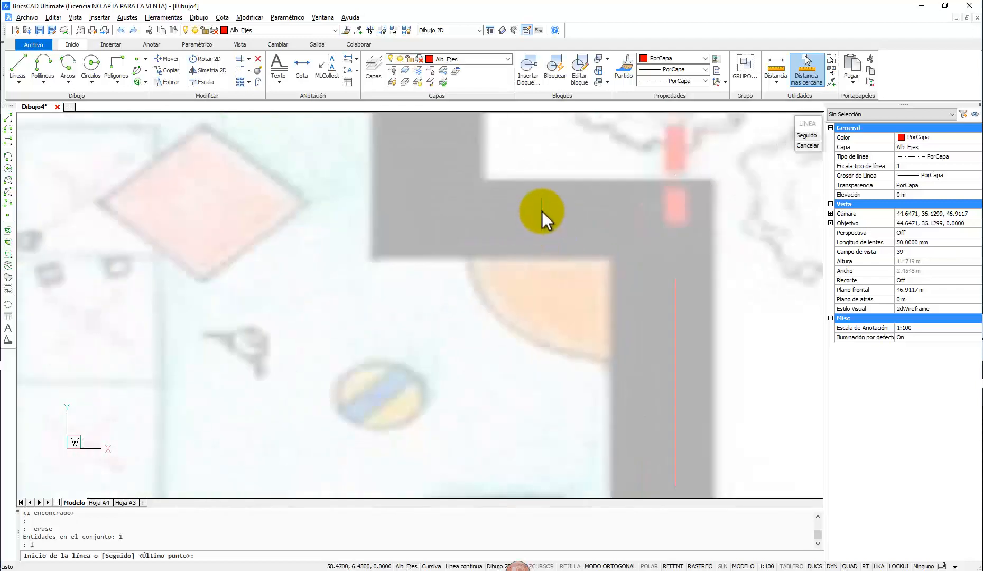
pyautogui.click(532, 182)
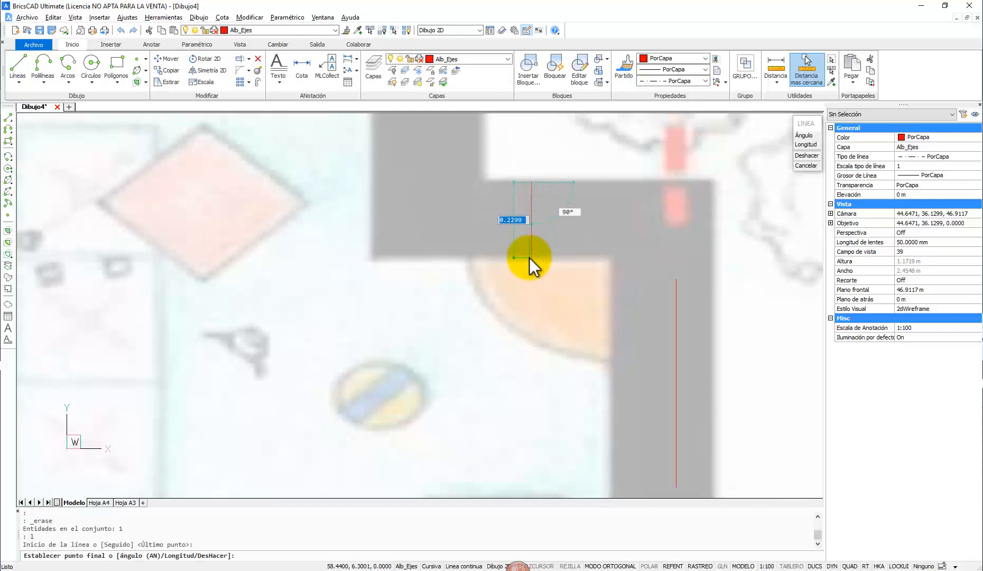
pyautogui.click(531, 257)
pyautogui.press('Escape')
# - Draw a horizontal line about 2.72 m long level with the auxiliary line's midpoint, crossing the 14.35 axis and ending below the upper axis's right end
pyautogui.scroll(-5, 541, 246)
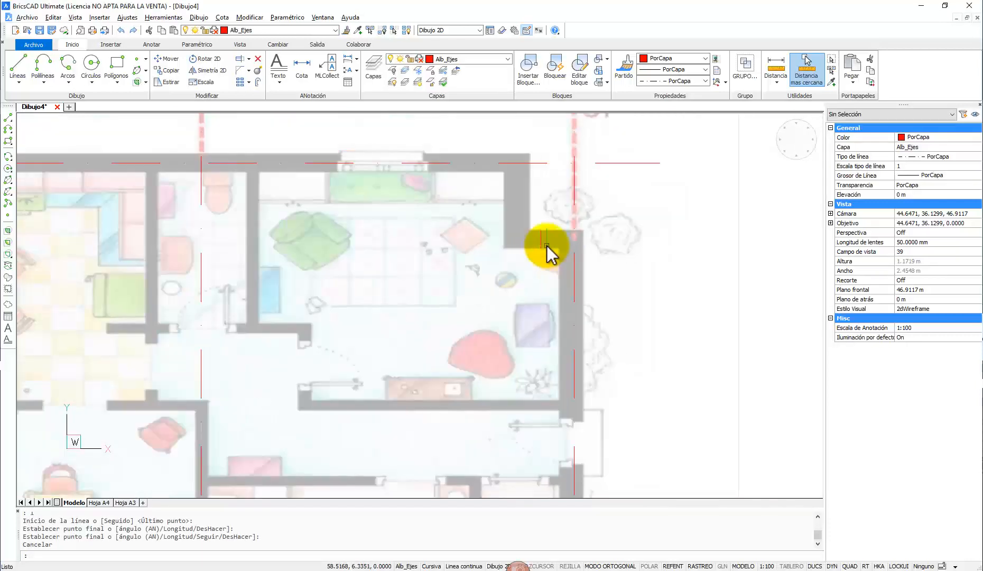
pyautogui.write('l')
pyautogui.press('Return')
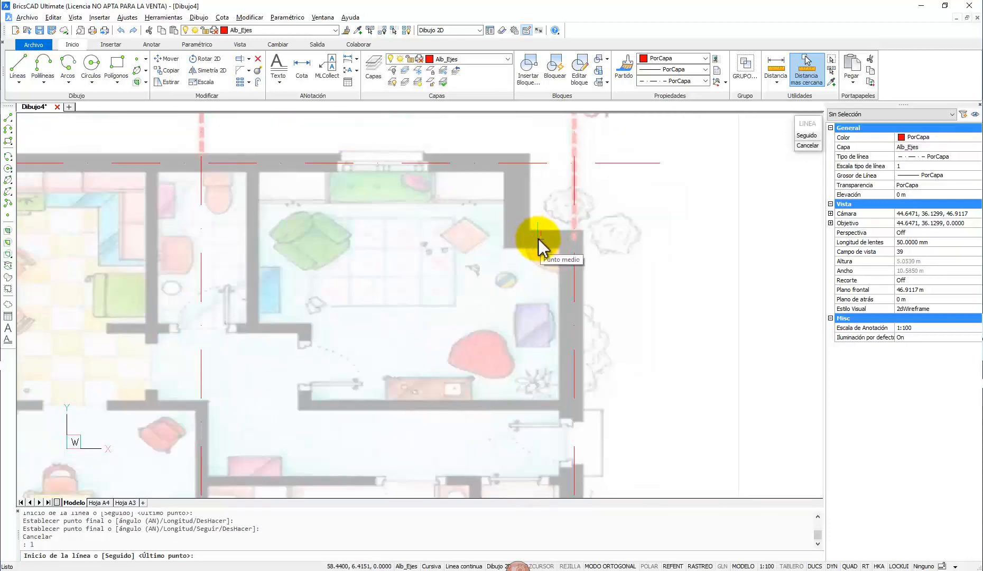
pyautogui.click(453, 221)
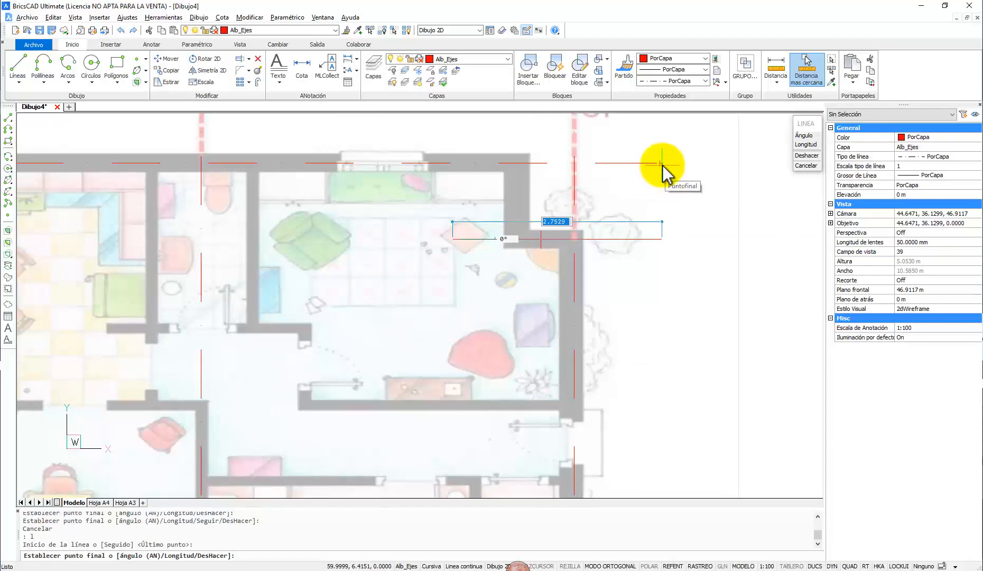
pyautogui.click(663, 238)
pyautogui.press('Escape')
pyautogui.press('Escape')
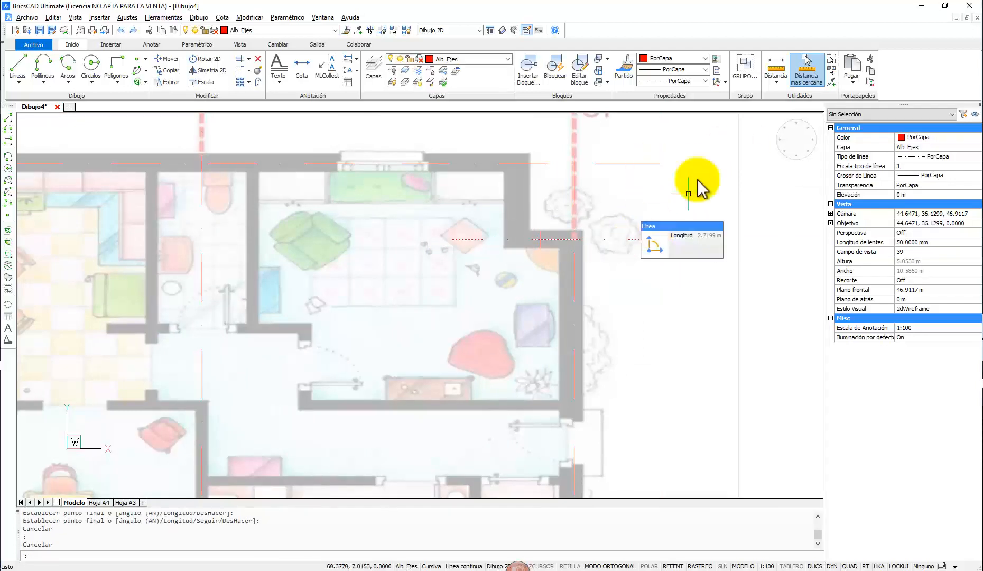
# - Measure the distance between the right ends of the upper horizontal axis and the short horizontal line below it
pyautogui.click(780, 66)
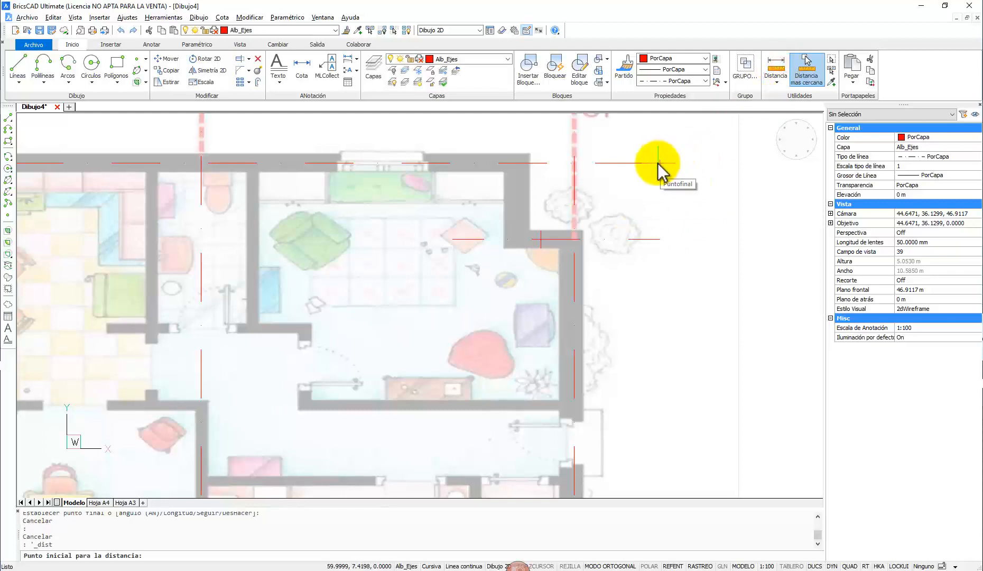
pyautogui.click(659, 163)
pyautogui.click(659, 238)
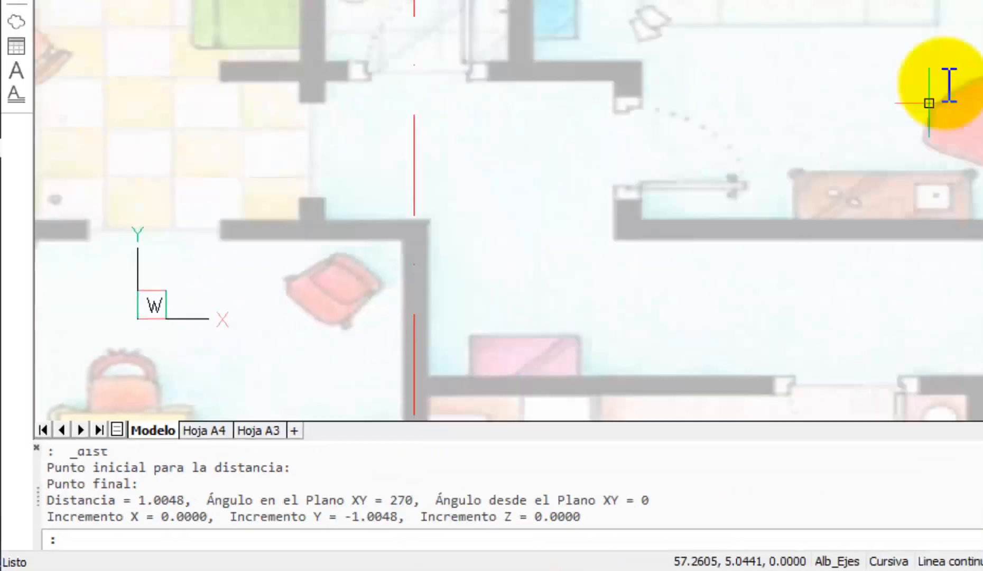
pyautogui.press('Escape')
pyautogui.press('Escape')
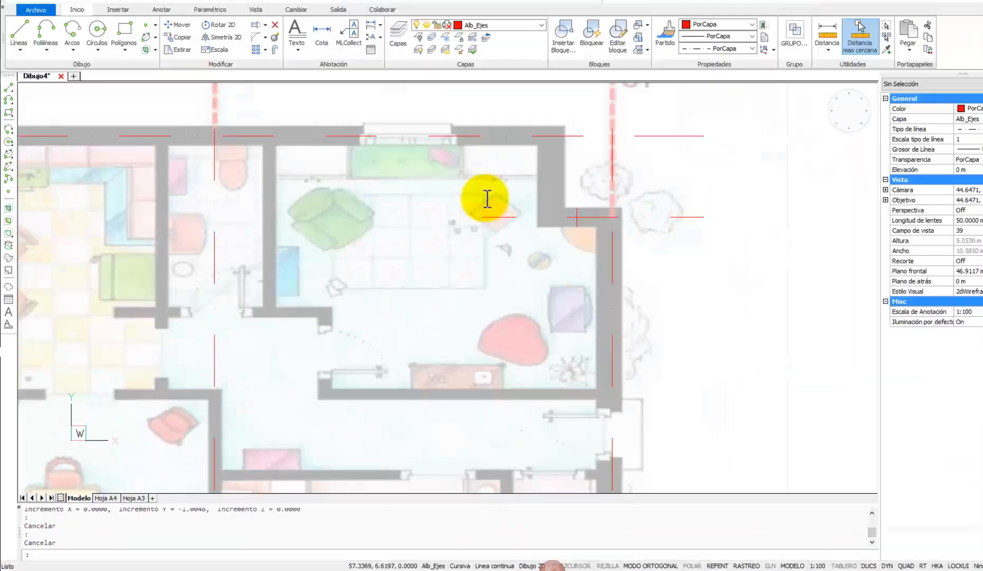
# - Erase both auxiliary lines at the stepped-back wall, the vertical one and the short horizontal one
pyautogui.click(432, 208)
pyautogui.click(684, 276)
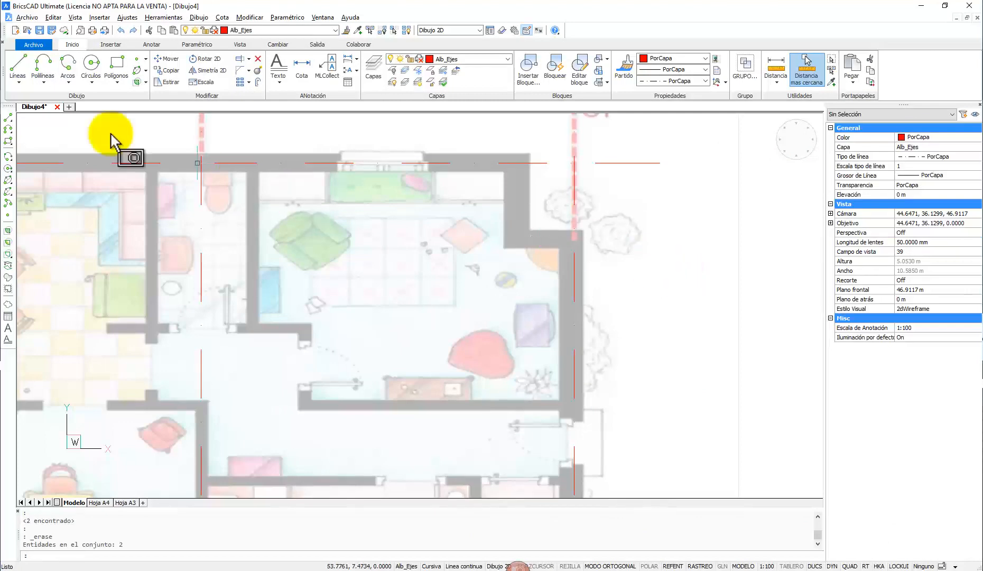
# - Draw a horizontal axis 1 m below the upper one, from under its right end to under its left end
pyautogui.click(20, 66)
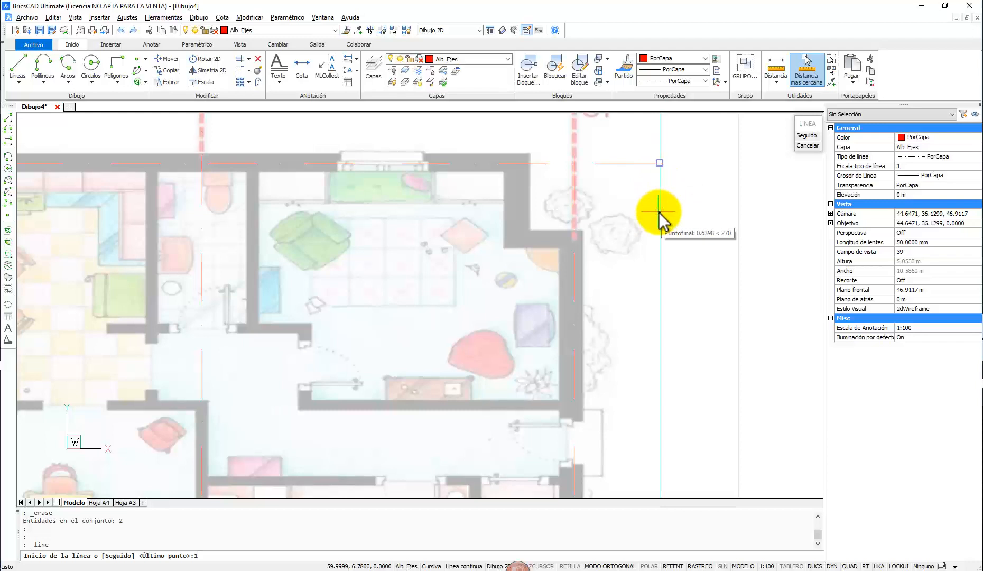
pyautogui.write('1')
pyautogui.press('Return')
pyautogui.scroll(-3, 398, 241)
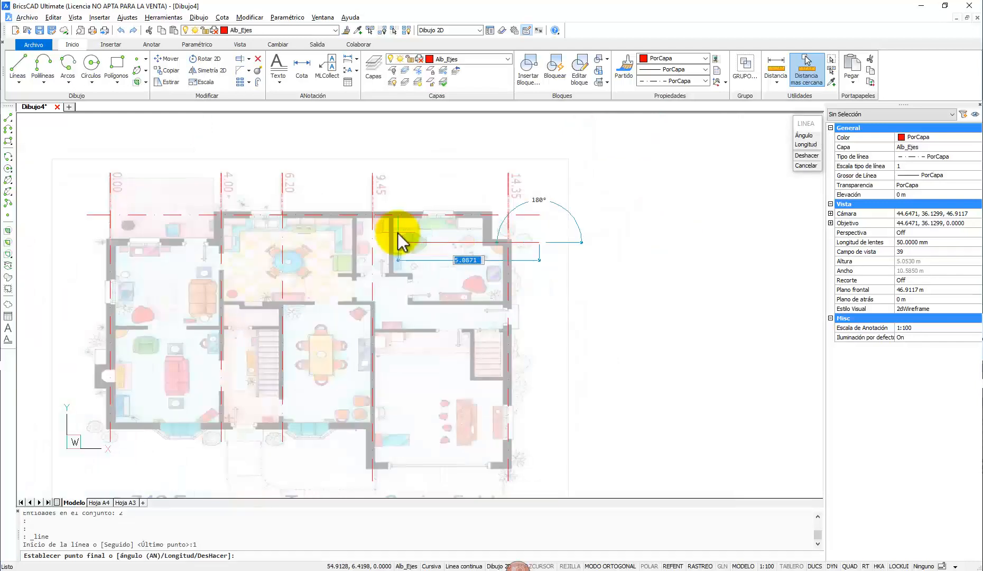
pyautogui.moveTo(397, 240); pyautogui.dragTo(662, 270, button='middle')
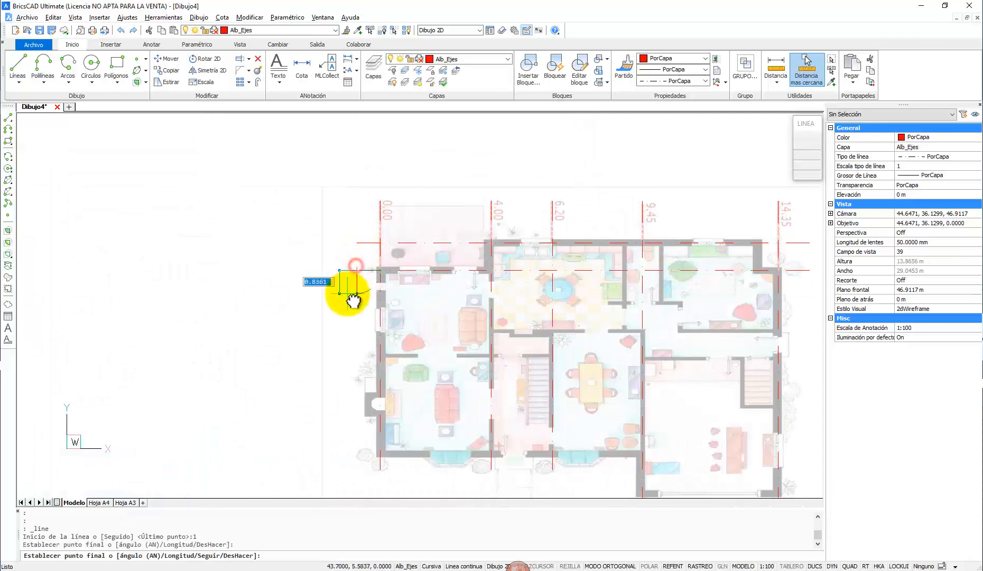
pyautogui.press('Escape')
# - Undo the last move and the last trial line
pyautogui.hotkey('ctrl', 'z')
pyautogui.hotkey('ctrl', 'z')
pyautogui.hotkey('ctrl', 'z')
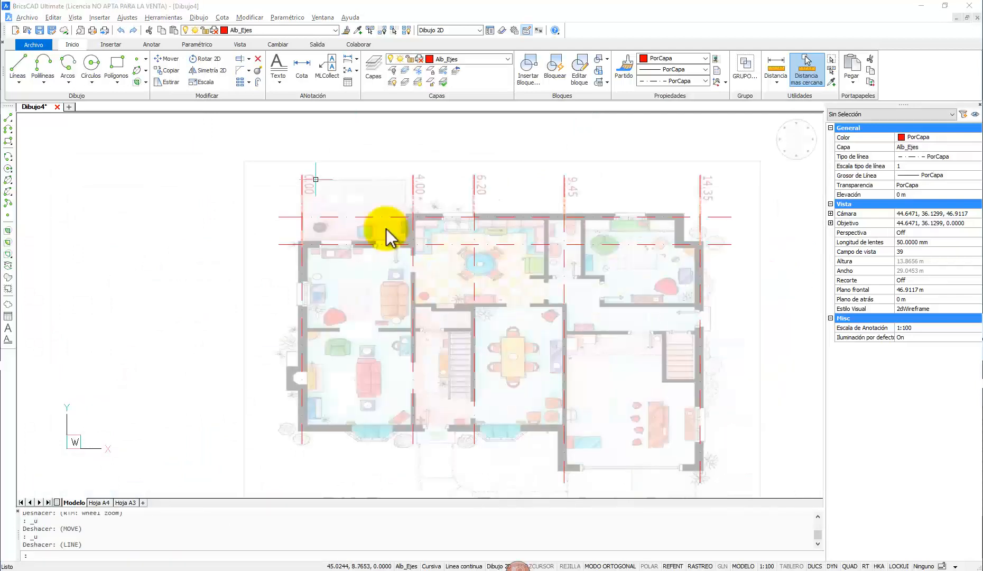
pyautogui.click(437, 281)
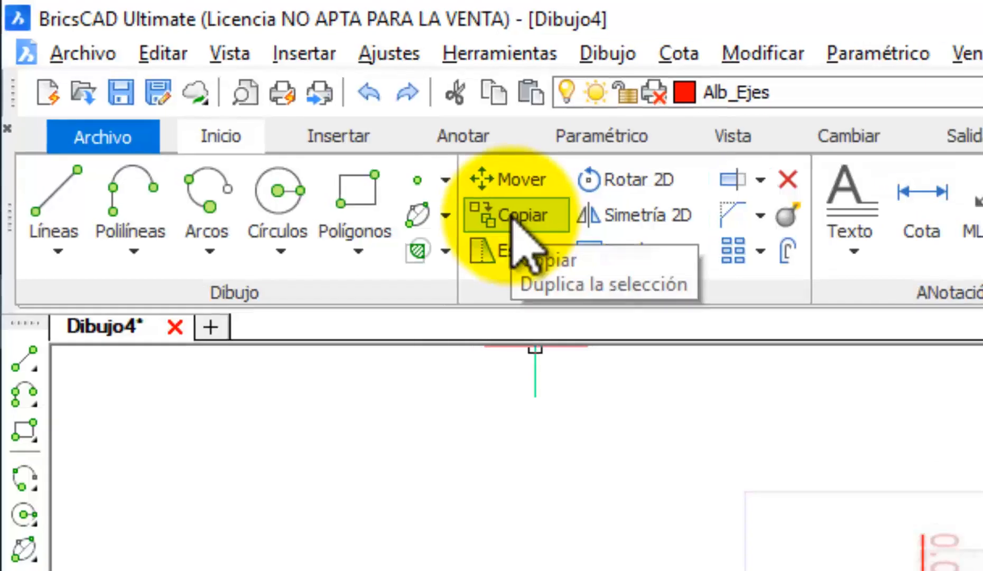
# - Copy the second horizontal axis downward twice, at 1.16 m and 2.18 m, onto the kitchen-side walls
pyautogui.click(421, 178)
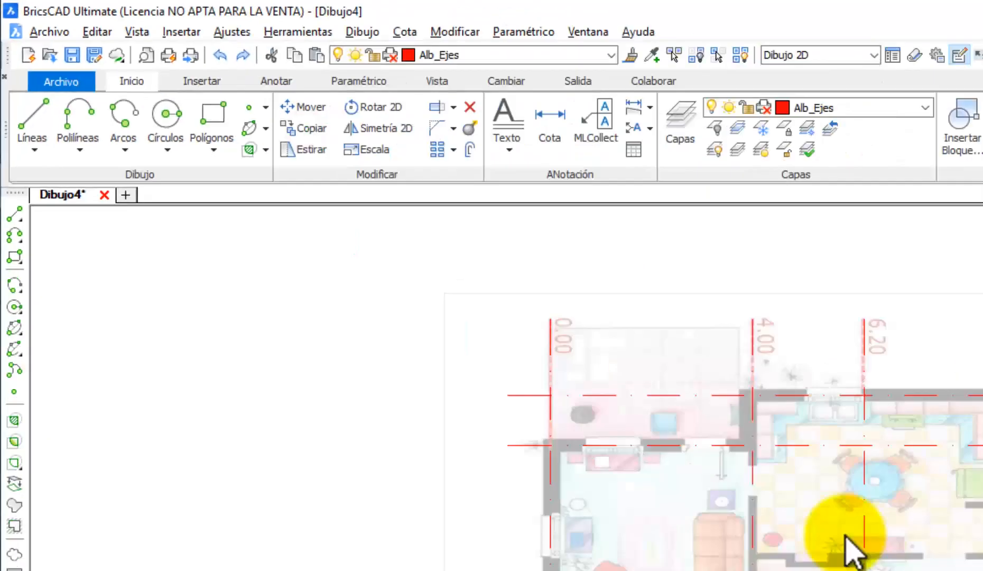
pyautogui.scroll(5, 950, 535)
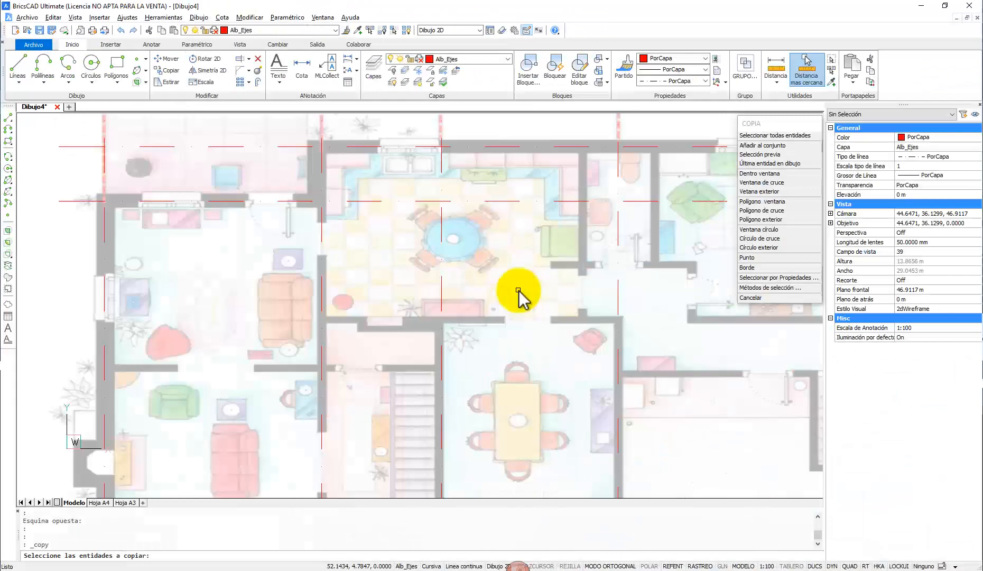
pyautogui.moveTo(557, 288); pyautogui.dragTo(411, 373, button='middle')
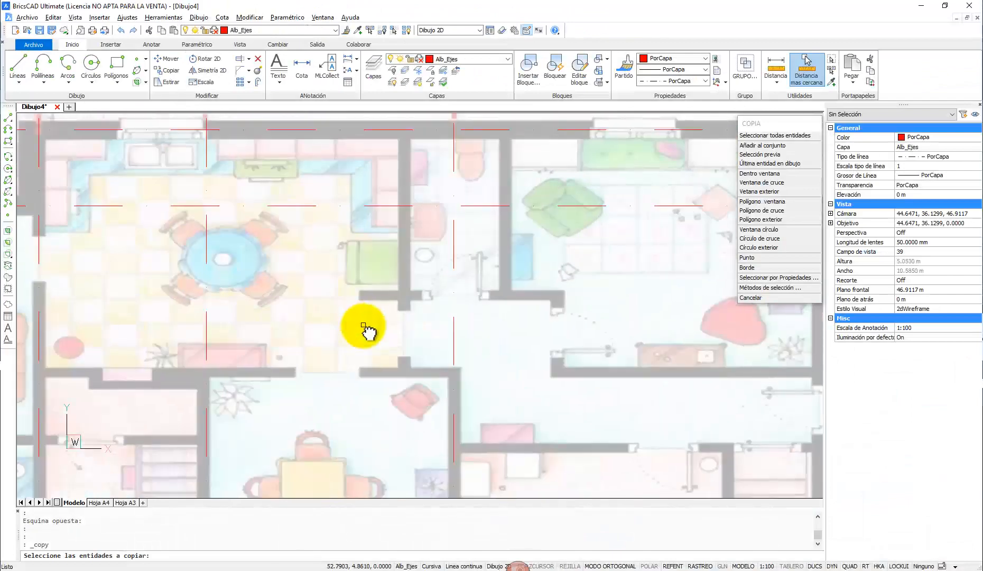
pyautogui.scroll(2, 411, 339)
pyautogui.scroll(-1, 410, 338)
pyautogui.click(356, 200)
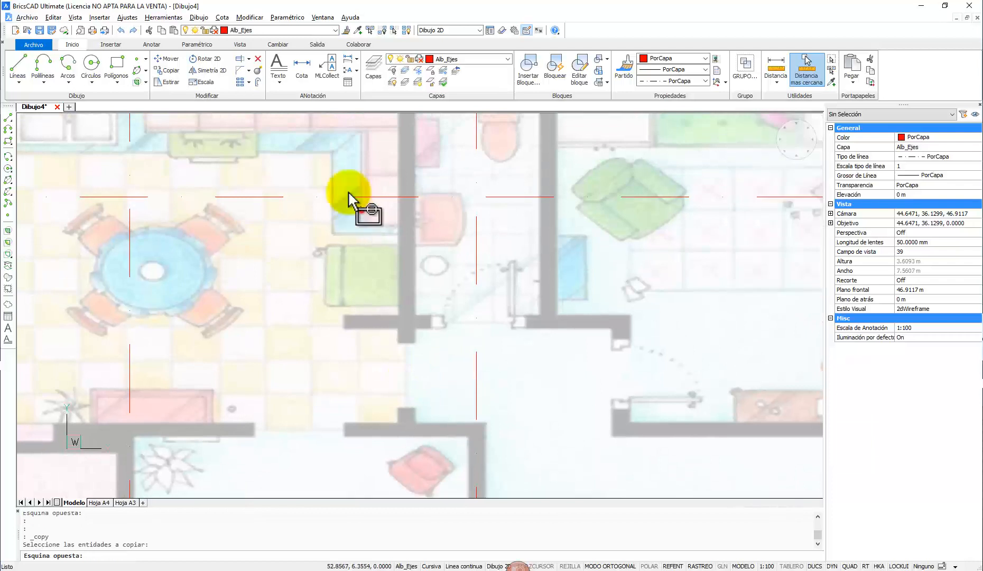
pyautogui.click(323, 193)
pyautogui.press('Return')
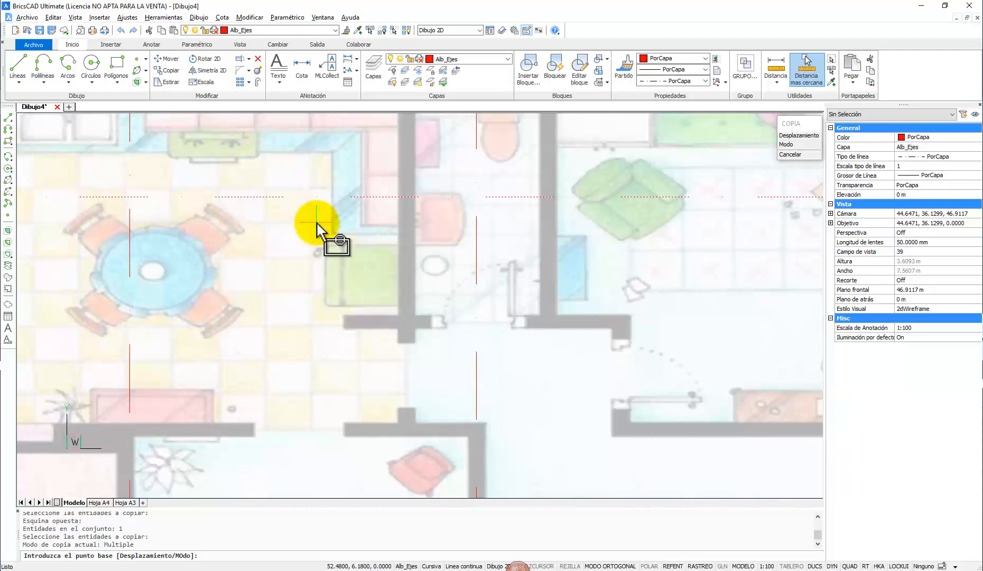
pyautogui.click(317, 222)
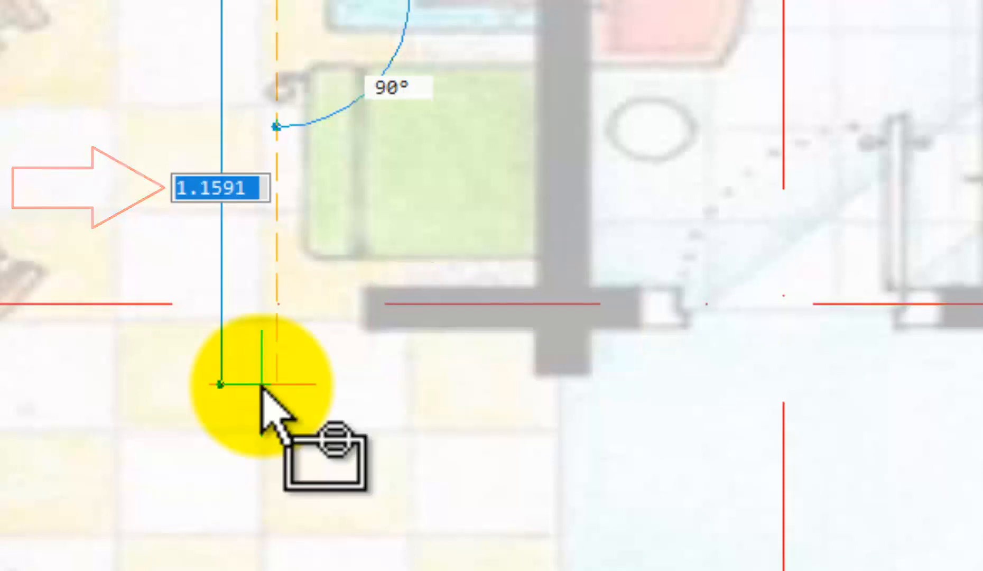
pyautogui.write('1.16')
pyautogui.press('Return')
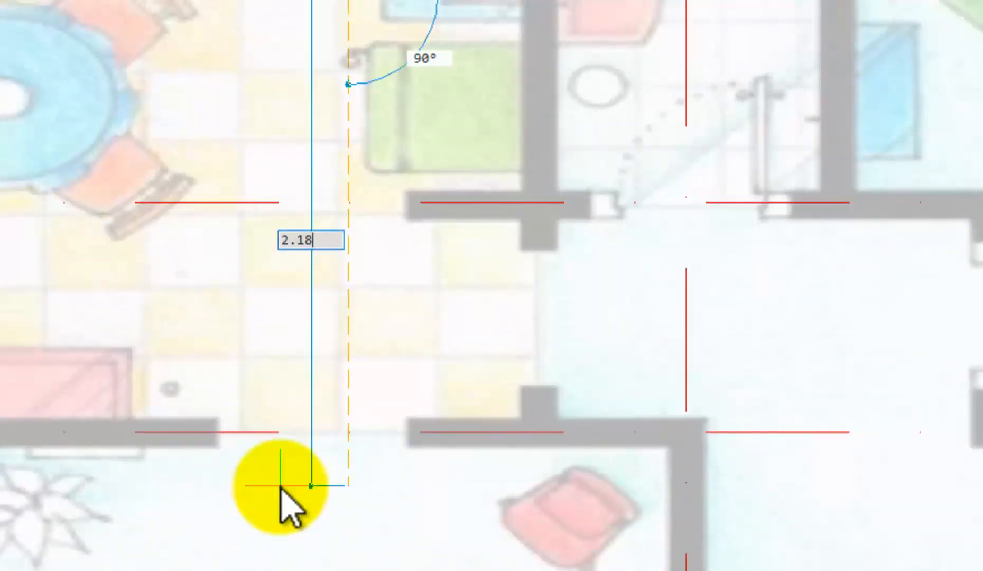
pyautogui.write('2.18')
pyautogui.press('Return')
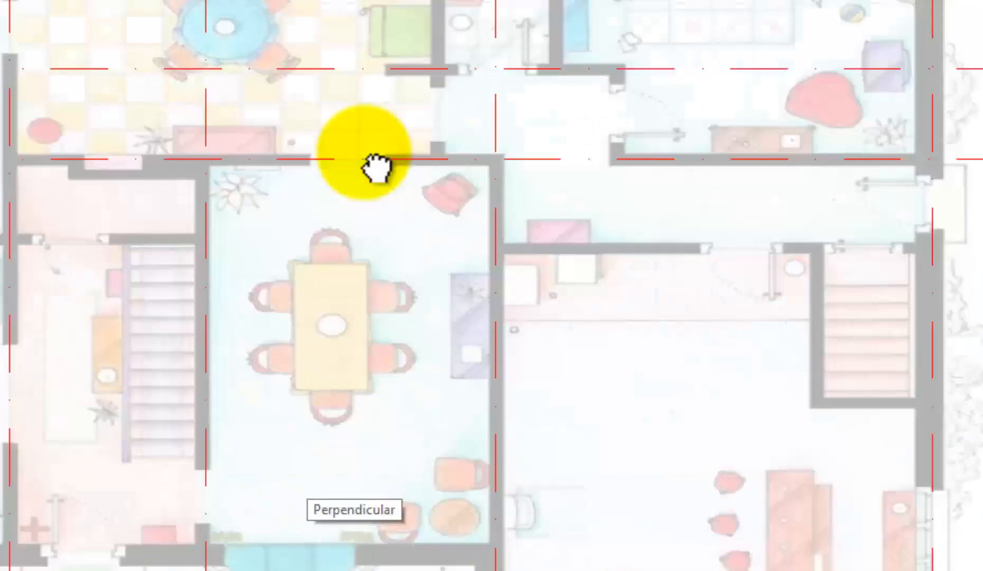
# - Place further copies of that axis near the upper staircase wall, 6.60 m down on the bay-window wall, and on the lowest wall
pyautogui.moveTo(365, 152); pyautogui.dragTo(378, 127, button='middle')
pyautogui.scroll(3, 222, 223)
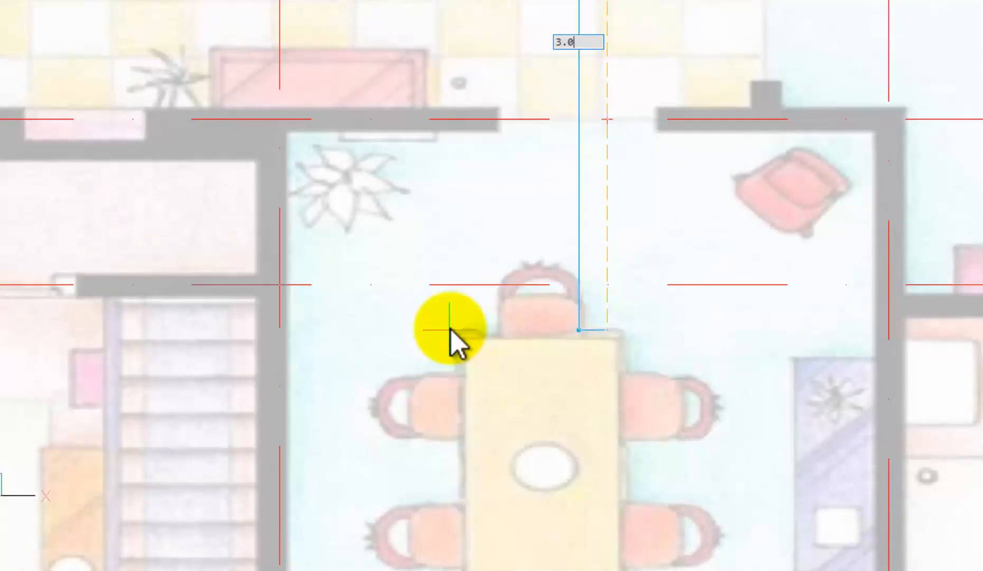
pyautogui.scroll(-2, 450, 405)
pyautogui.moveTo(440, 424); pyautogui.dragTo(605, 106, button='middle')
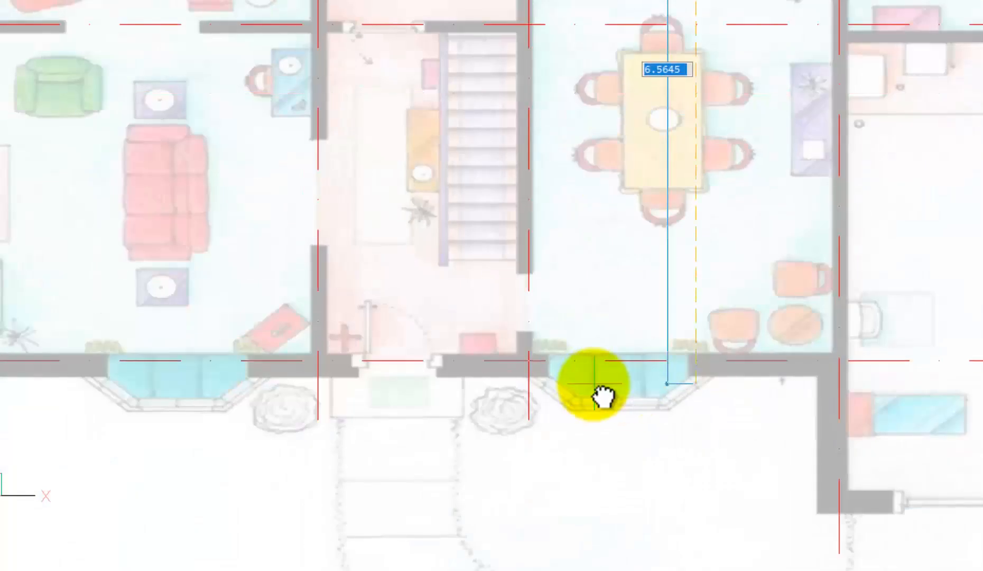
pyautogui.write('6')
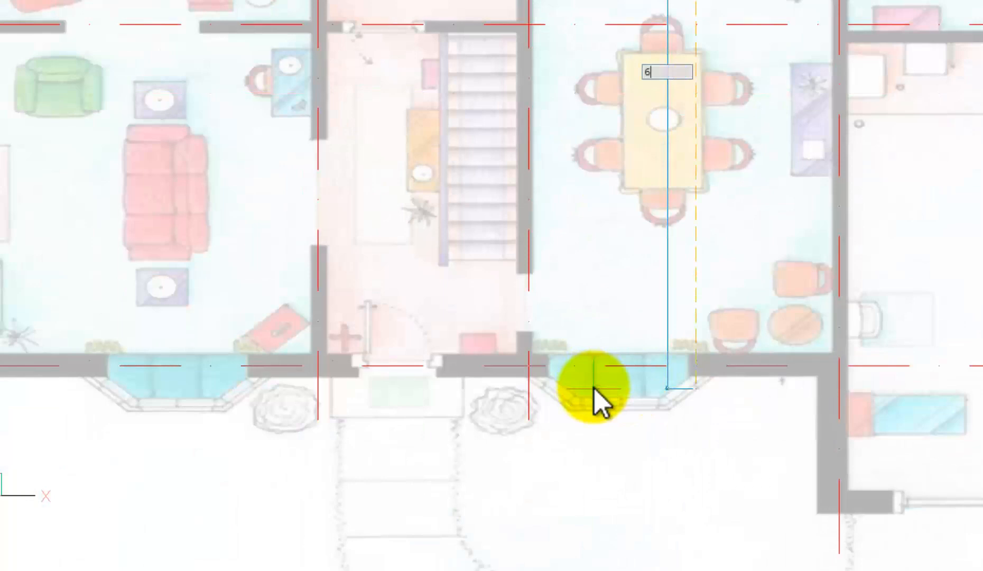
pyautogui.write('.60')
pyautogui.press('Return')
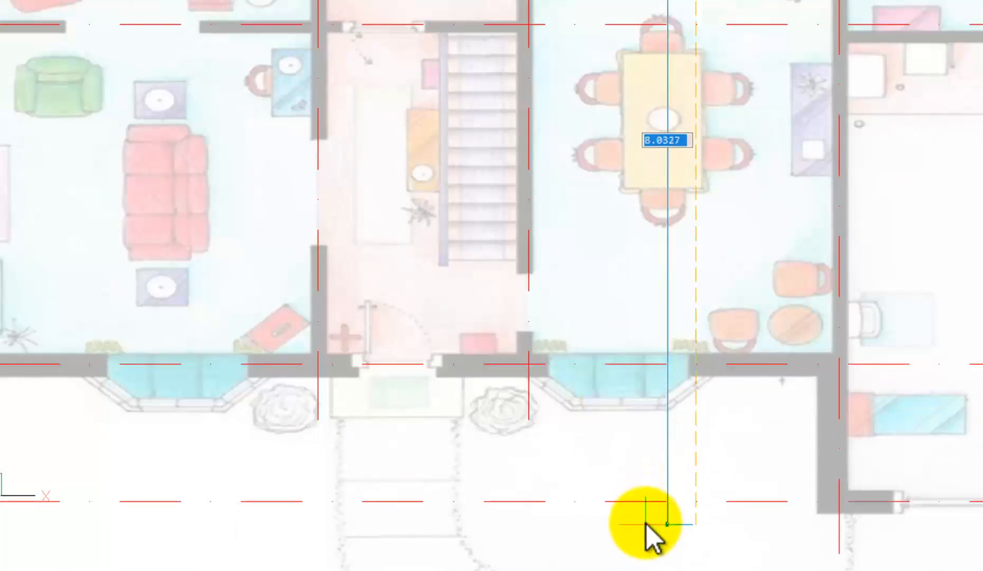
pyautogui.press('Escape')
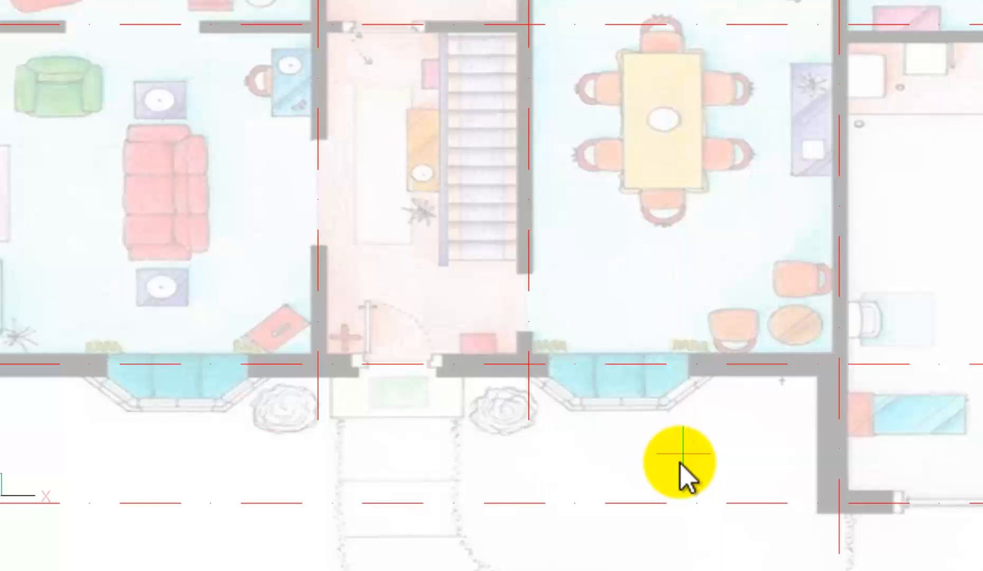
# - Copy the horizontal axis near the corridor's lower wall 1.85 m downward, onto the small staircase's lower wall
pyautogui.scroll(-2, 658, 438)
pyautogui.scroll(-1, 658, 437)
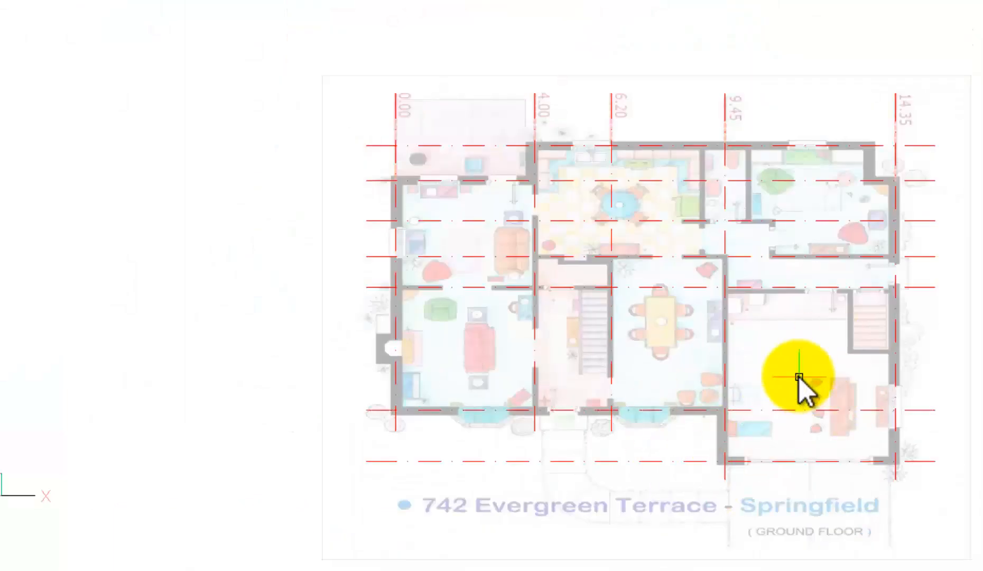
pyautogui.scroll(4, 523, 317)
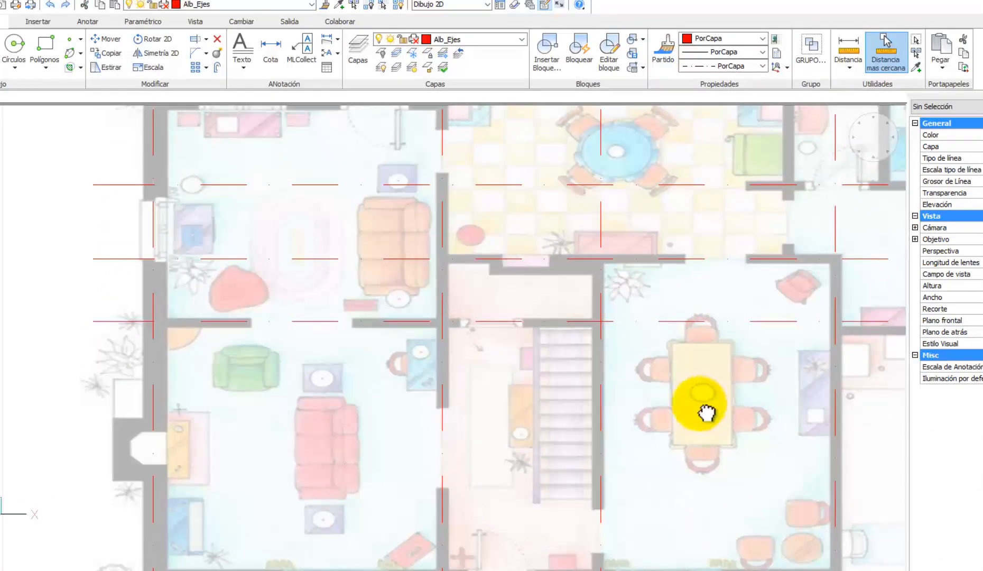
pyautogui.moveTo(702, 412); pyautogui.dragTo(399, 406, button='middle')
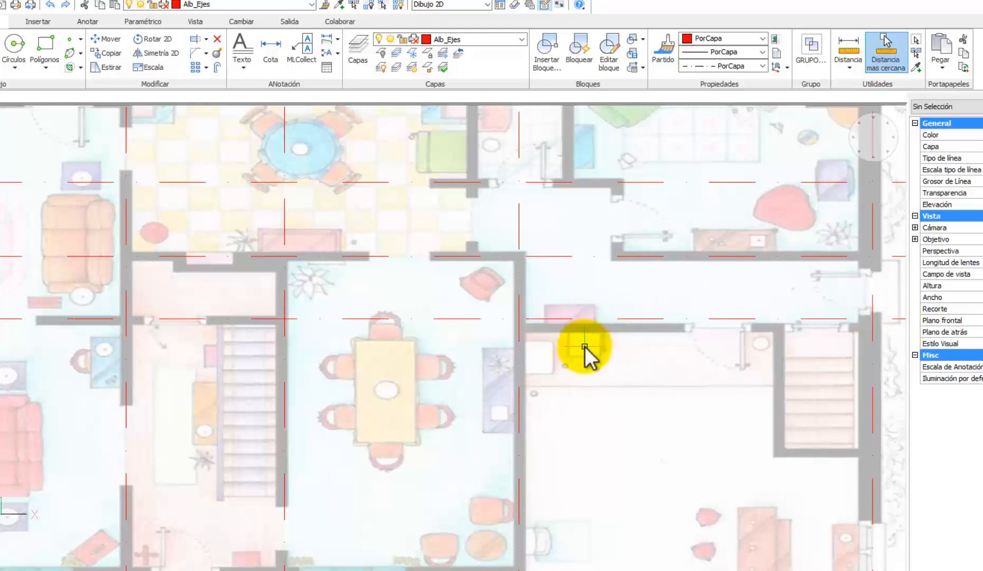
pyautogui.moveTo(625, 384); pyautogui.dragTo(471, 333, button='middle')
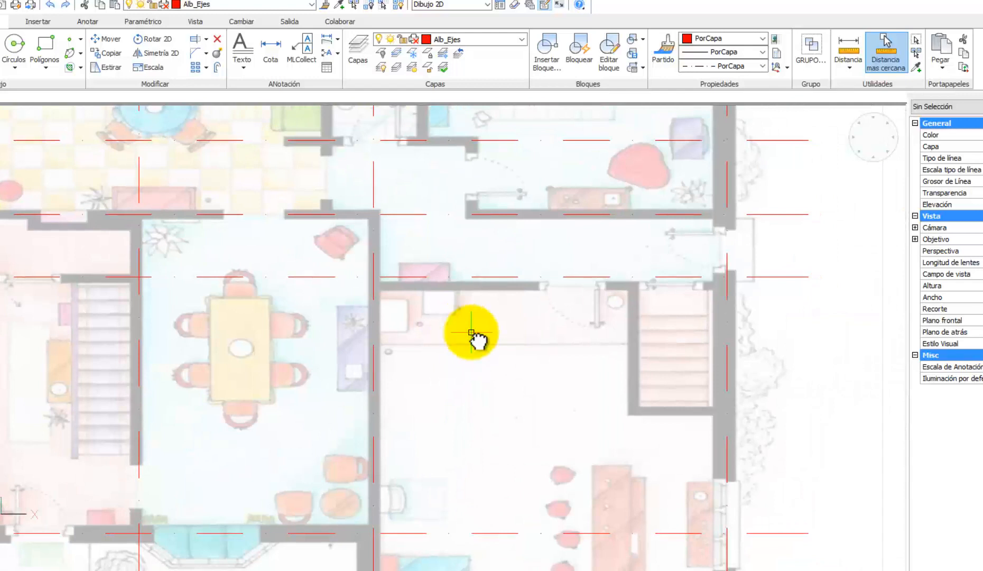
pyautogui.press('Return')
pyautogui.click(539, 323)
pyautogui.click(489, 268)
pyautogui.press('Return')
pyautogui.click(556, 285)
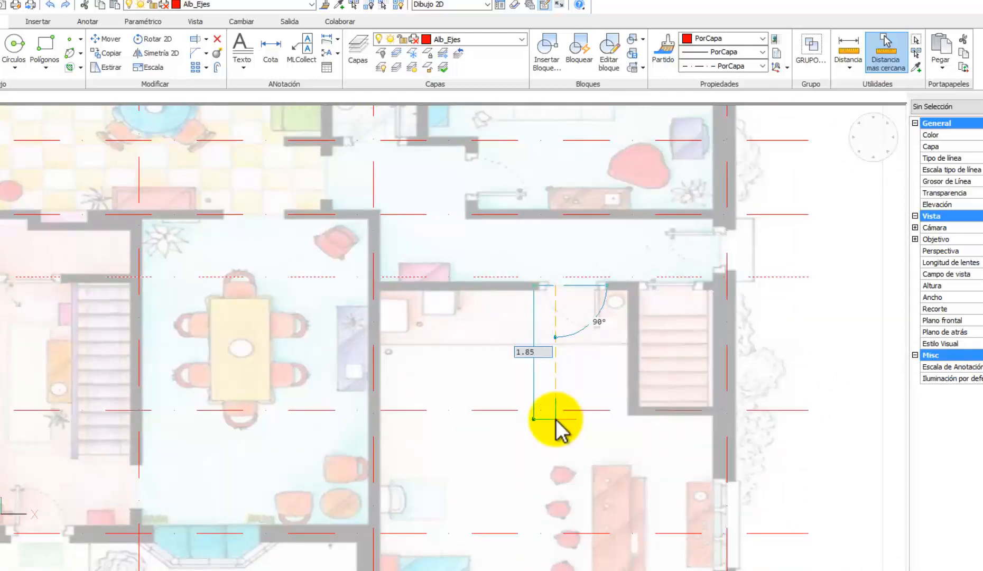
pyautogui.press('Return')
pyautogui.press('Return')
# - Shorten the axis at the small staircase's lower wall by pulling its left end to just left of the staircase
pyautogui.scroll(-3, 584, 480)
pyautogui.moveTo(584, 479); pyautogui.dragTo(646, 442, button='middle')
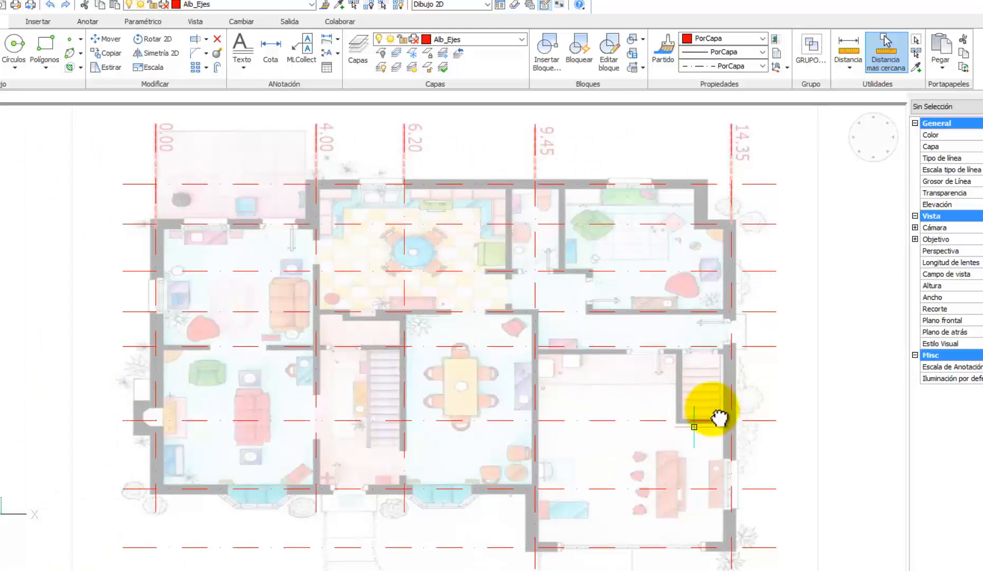
pyautogui.click(202, 418)
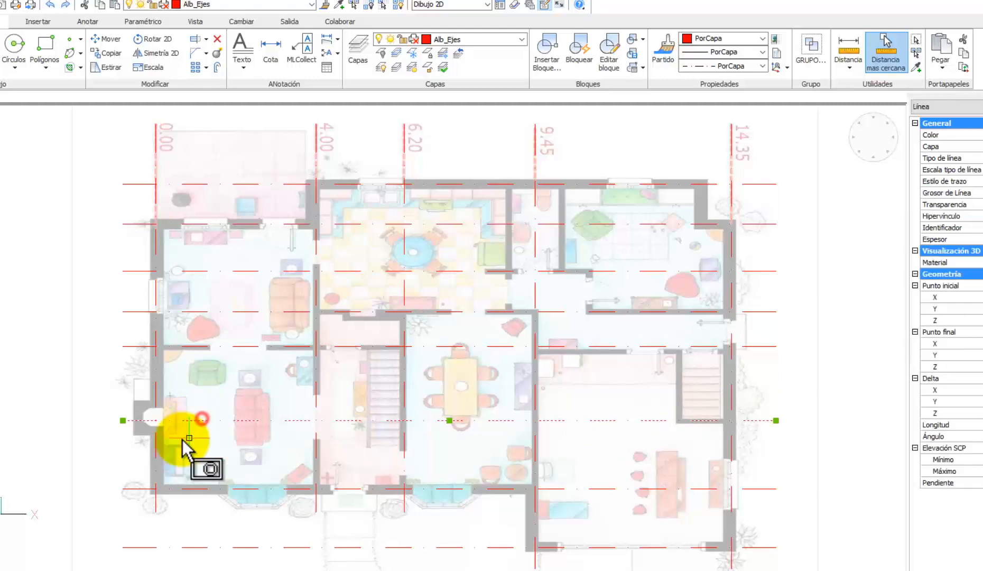
pyautogui.click(122, 420)
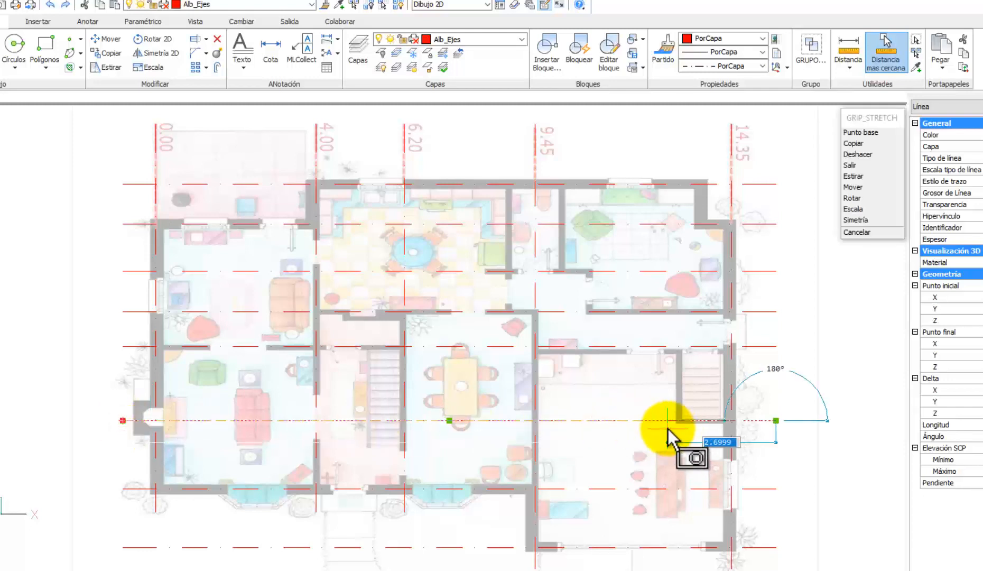
pyautogui.scroll(5, 661, 439)
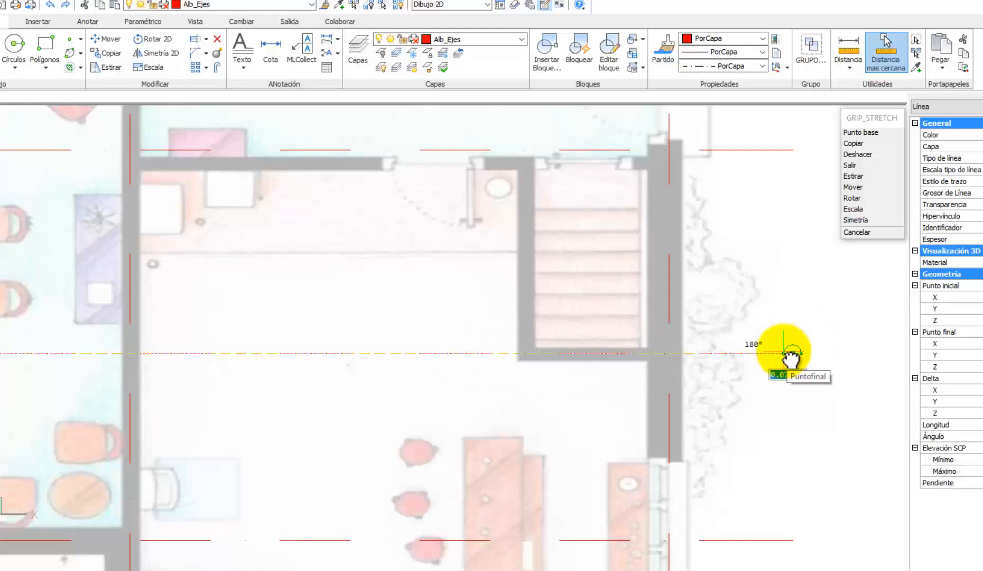
pyautogui.click(466, 389)
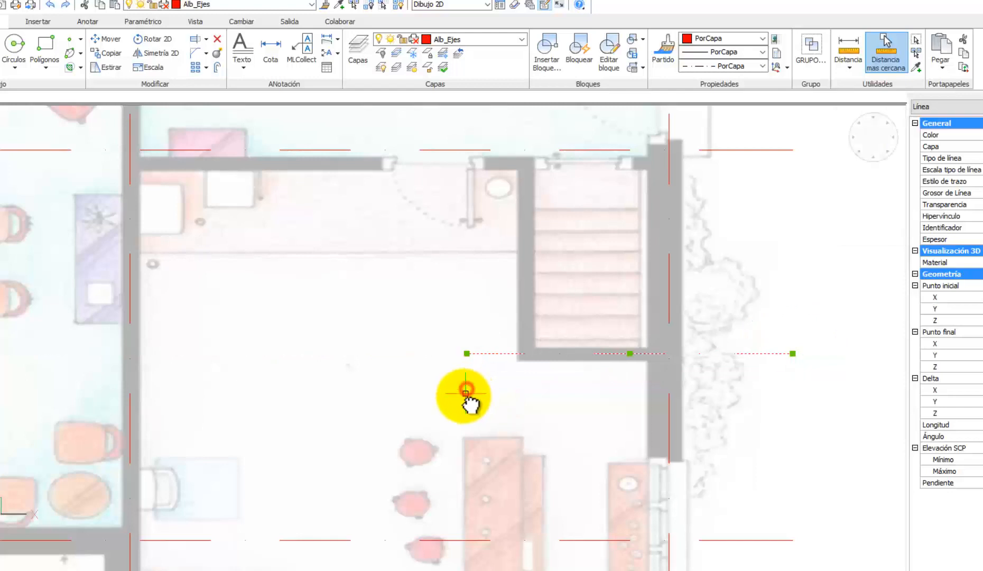
pyautogui.press('Escape')
# - Copy the 9.45 vertical axis 0.7 m to the right and once to the left, onto the bathroom's side walls
pyautogui.scroll(-3, 449, 379)
pyautogui.moveTo(451, 382); pyautogui.dragTo(498, 366, button='middle')
pyautogui.scroll(-1, 498, 367)
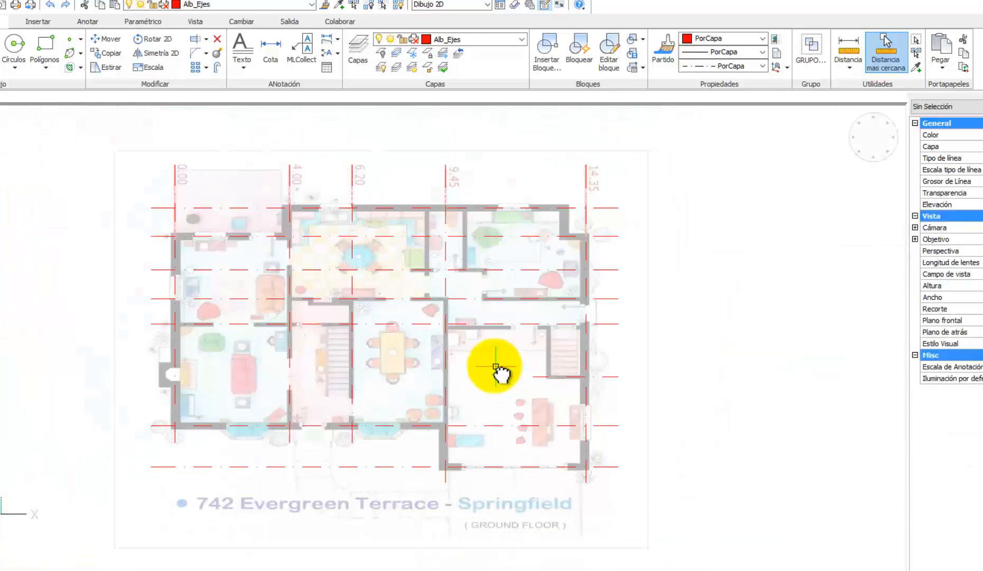
pyautogui.scroll(4, 465, 233)
pyautogui.press('Return')
pyautogui.click(400, 225)
pyautogui.press('Return')
pyautogui.click(596, 157)
pyautogui.write('0.7')
pyautogui.press('Return')
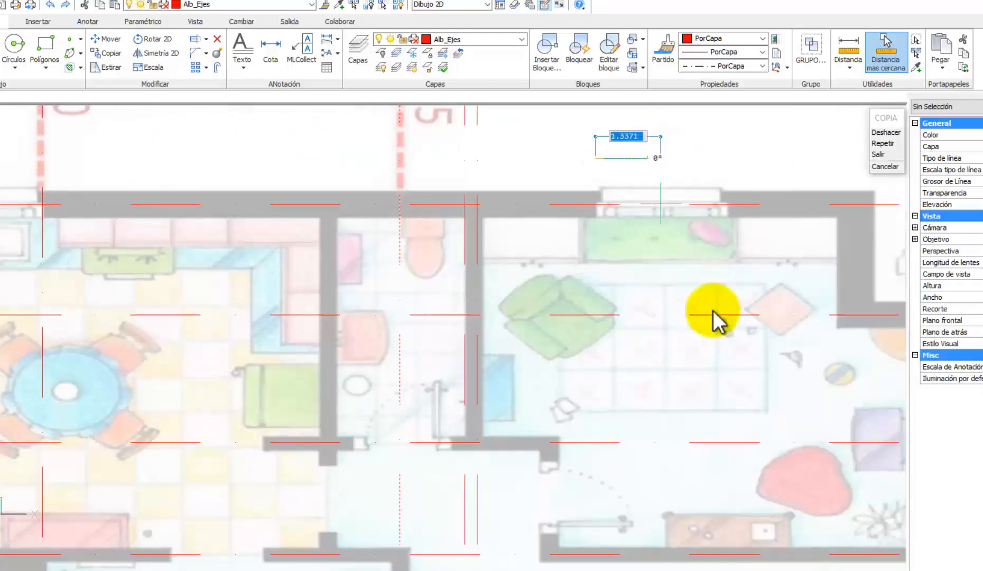
pyautogui.press('Return')
pyautogui.press('Return')
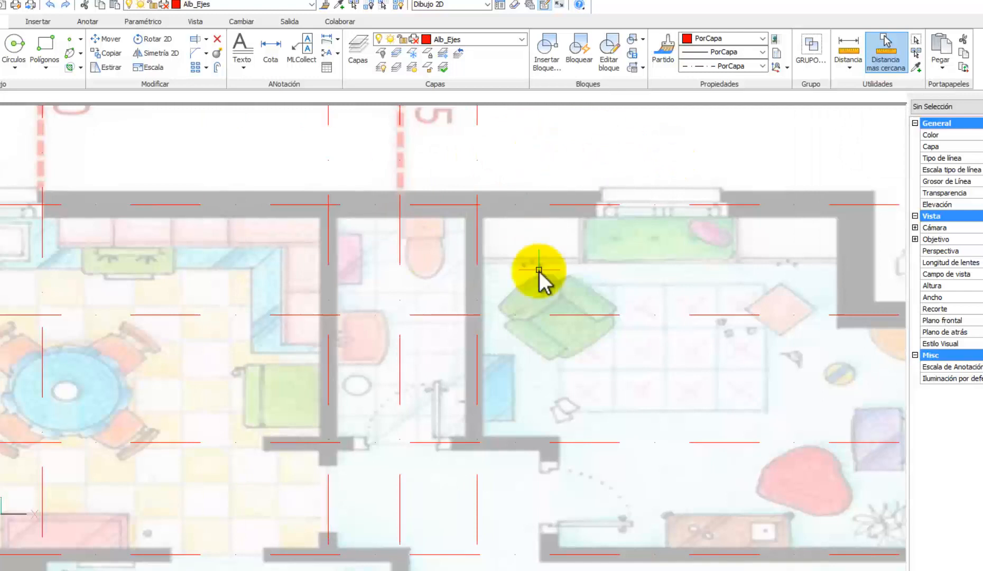
# - Shorten both bathroom wall axes from below, the left one past the kitchen's lower wall and the right one past the bathroom's
pyautogui.scroll(-4, 538, 282)
pyautogui.click(484, 416)
pyautogui.click(484, 529)
pyautogui.scroll(4, 490, 331)
pyautogui.scroll(-3, 377, 351)
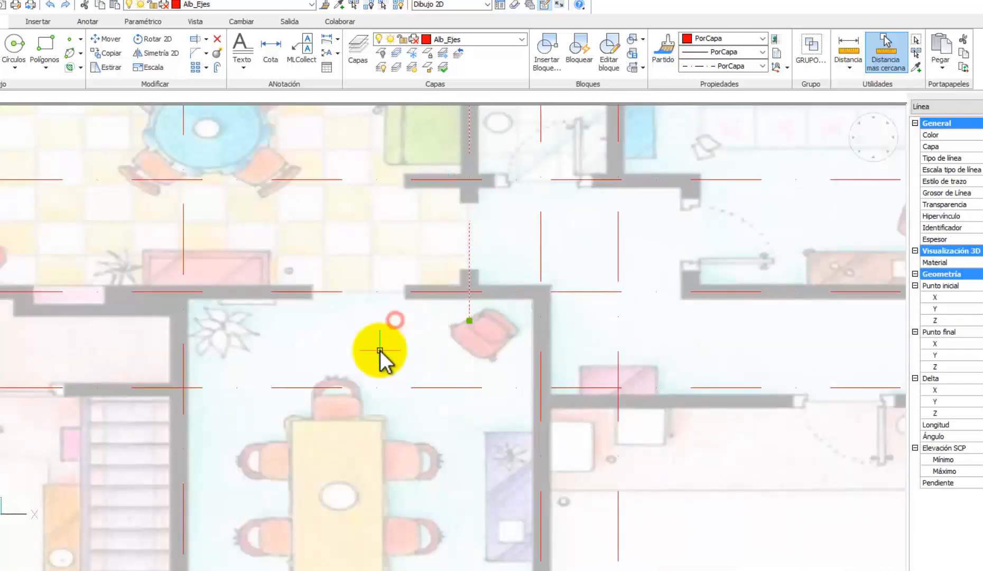
pyautogui.moveTo(566, 390); pyautogui.dragTo(544, 319, button='middle')
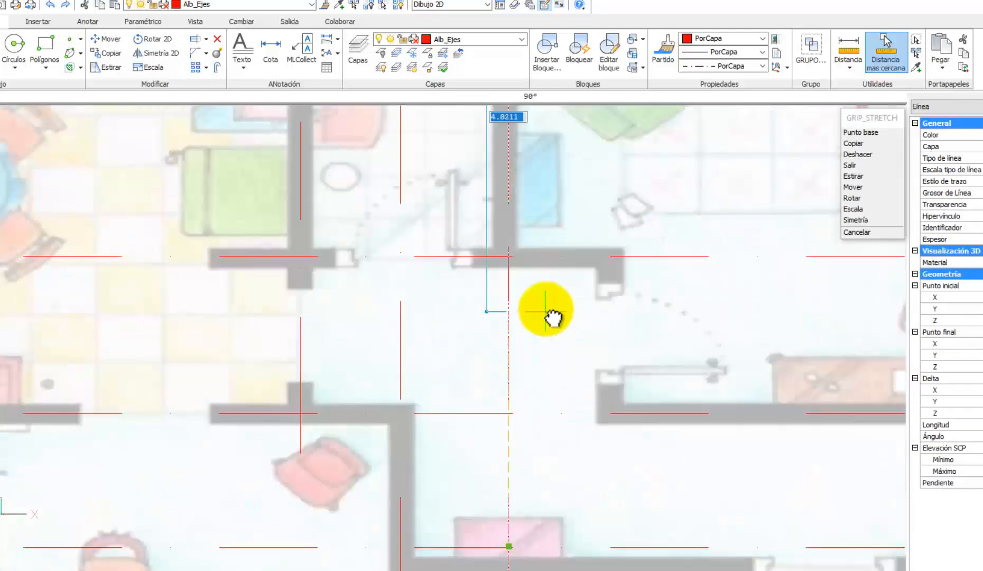
pyautogui.press('Escape')
pyautogui.press('Escape')
# - Draw a vertical axis along the small staircase's left wall, from the corridor's lower wall to just below the staircase's lower axis
pyautogui.scroll(-4, 544, 373)
pyautogui.scroll(5, 658, 428)
pyautogui.write('l')
pyautogui.press('Return')
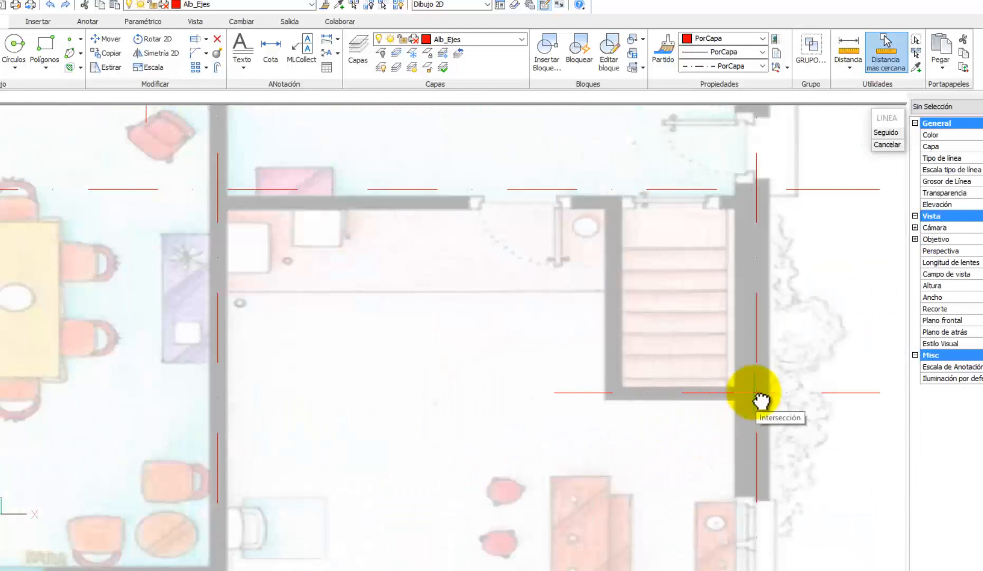
pyautogui.click(756, 394)
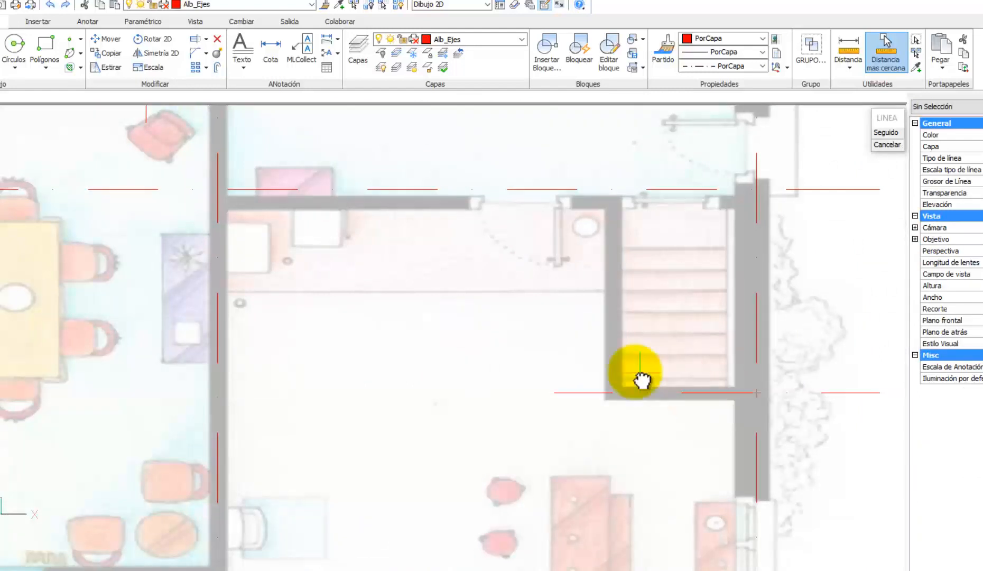
pyautogui.click(616, 395)
pyautogui.press('Return')
# - Shorten the lowest horizontal axis by pulling its left end to just left of the 9.45 axis
pyautogui.scroll(-5, 575, 373)
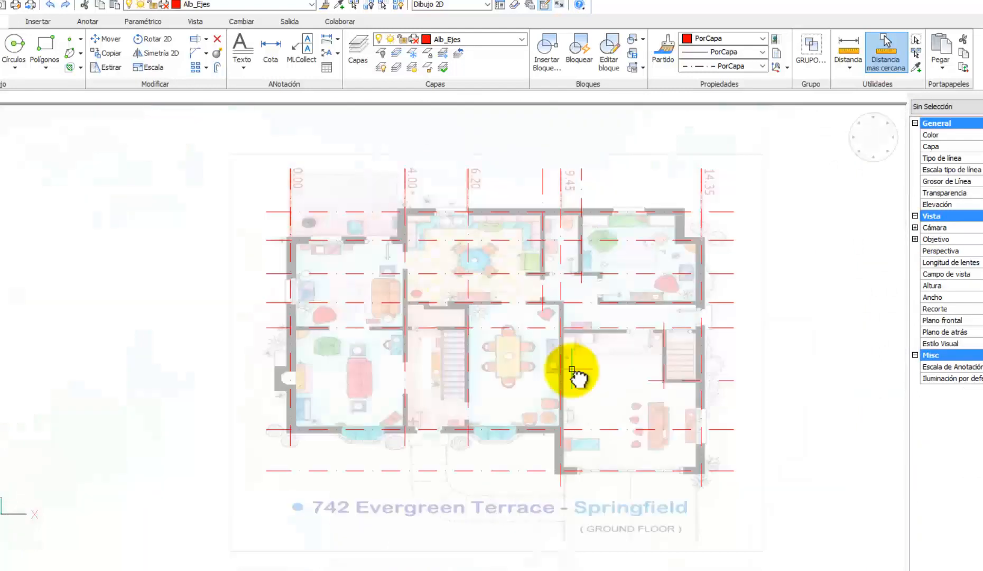
pyautogui.click(420, 470)
pyautogui.click(263, 470)
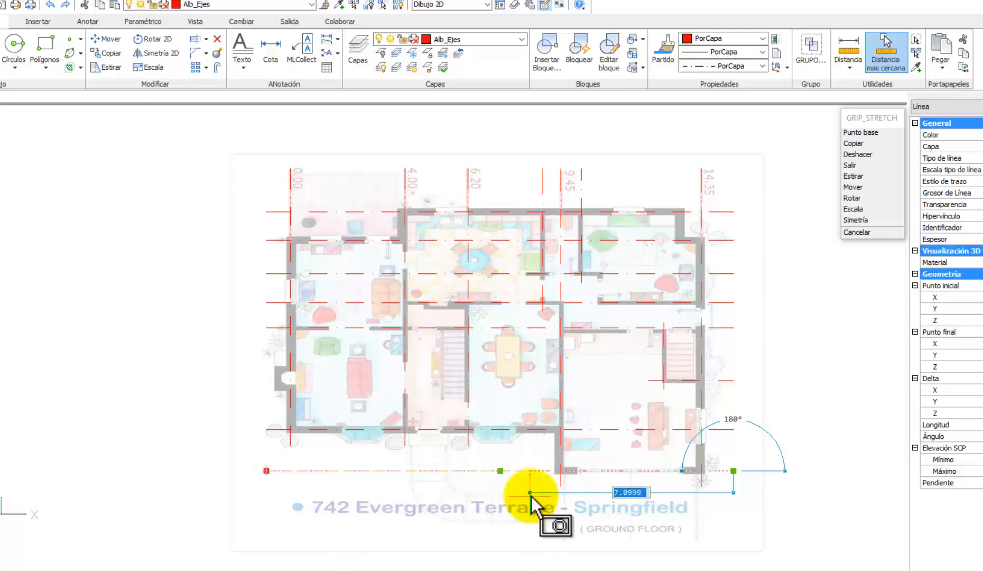
pyautogui.click(538, 497)
pyautogui.press('Escape')
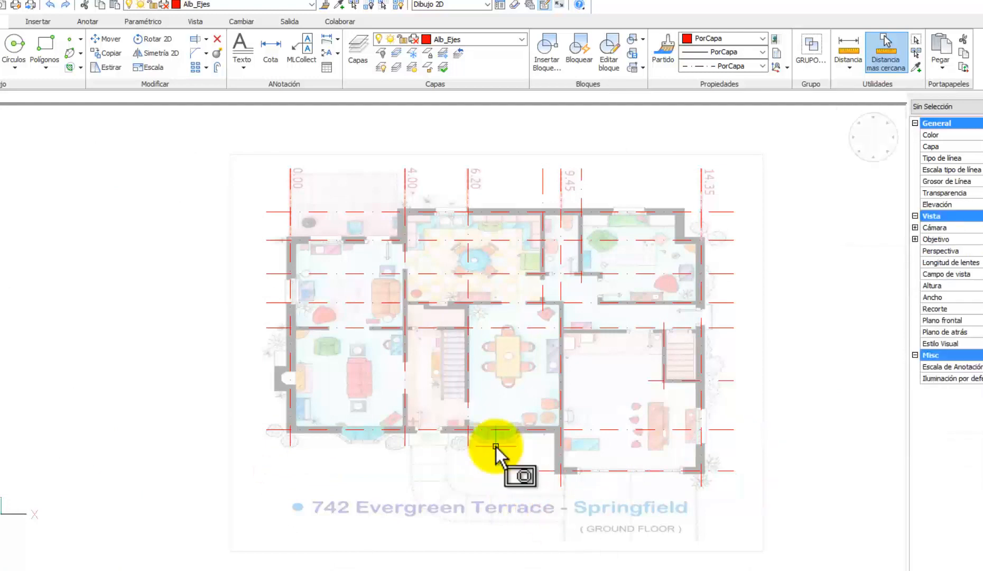